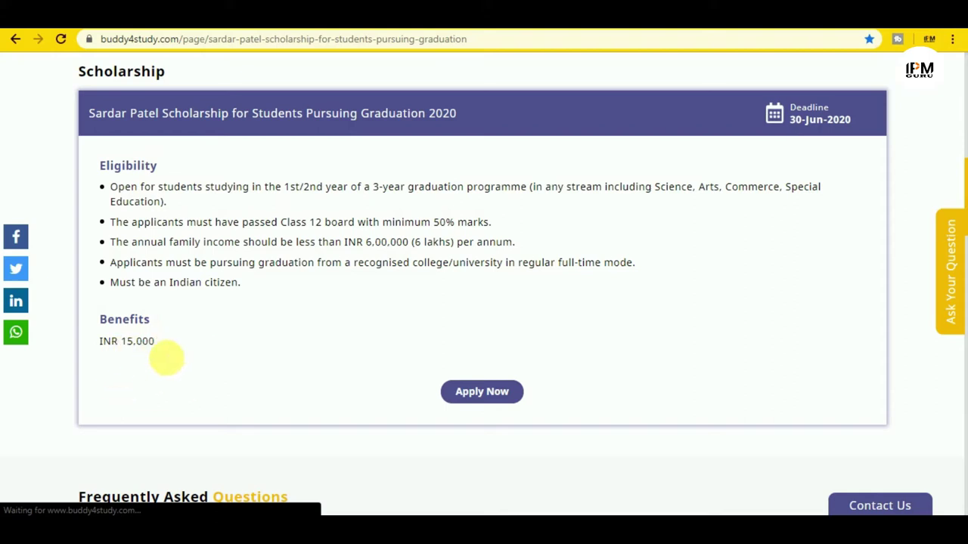
Step: Review the Sardar Patel Scholarship page, including the program description, eligibility criteria, benefits and application deadline
scroll(566, 345, "up", 2)
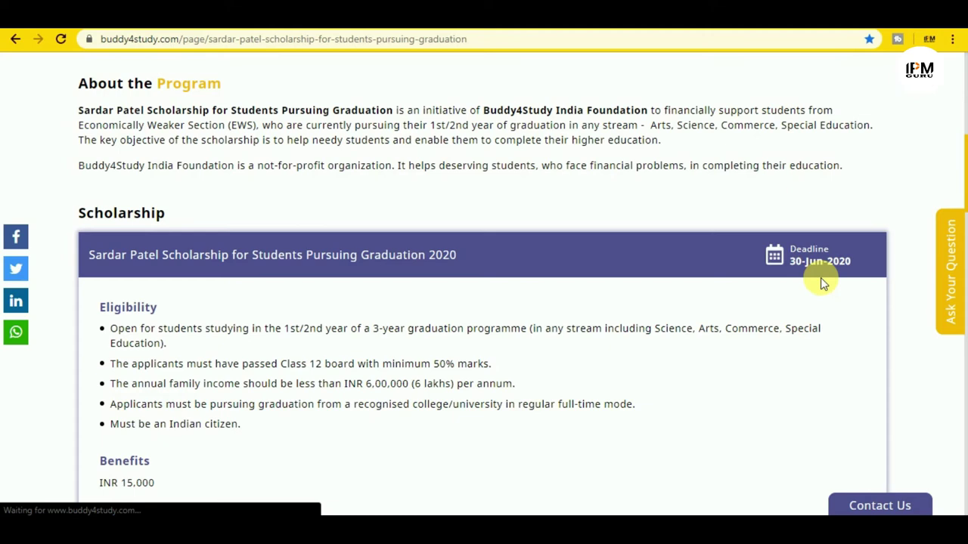
scroll(753, 254, "down", 2)
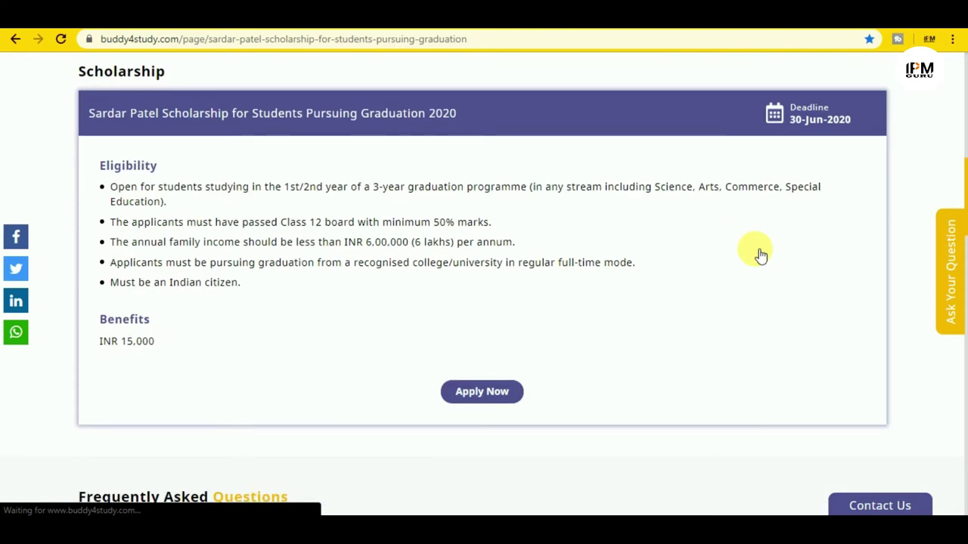
scroll(760, 255, "up", 10)
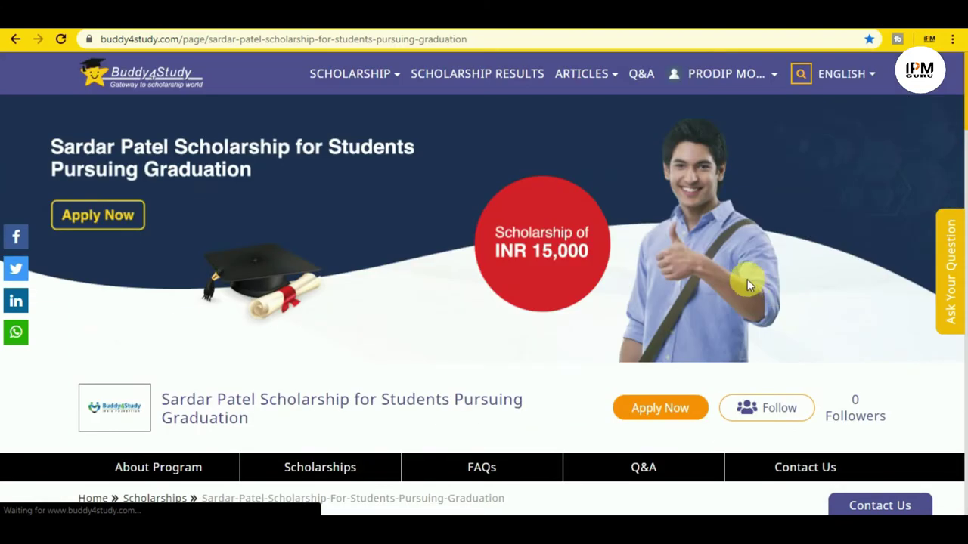
scroll(731, 267, "down", 8)
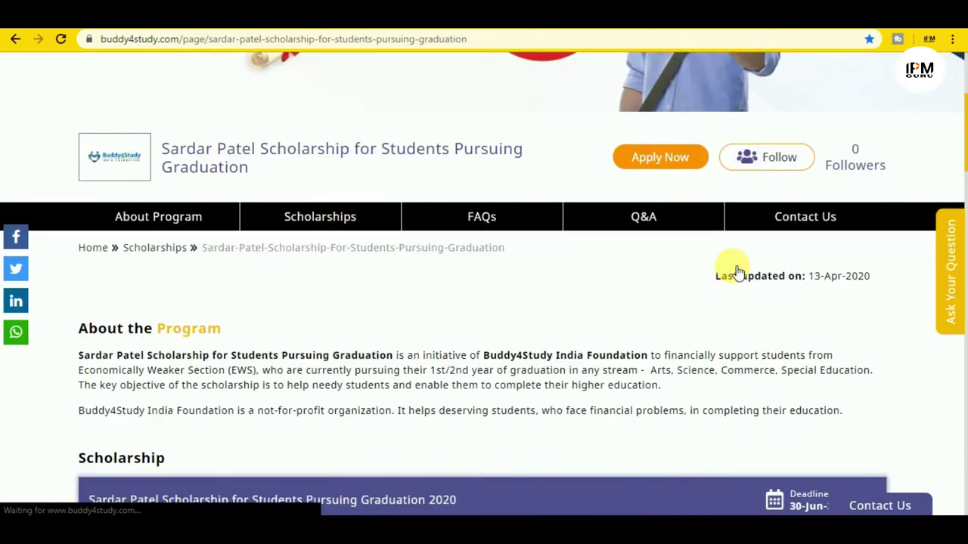
scroll(731, 270, "down", 2)
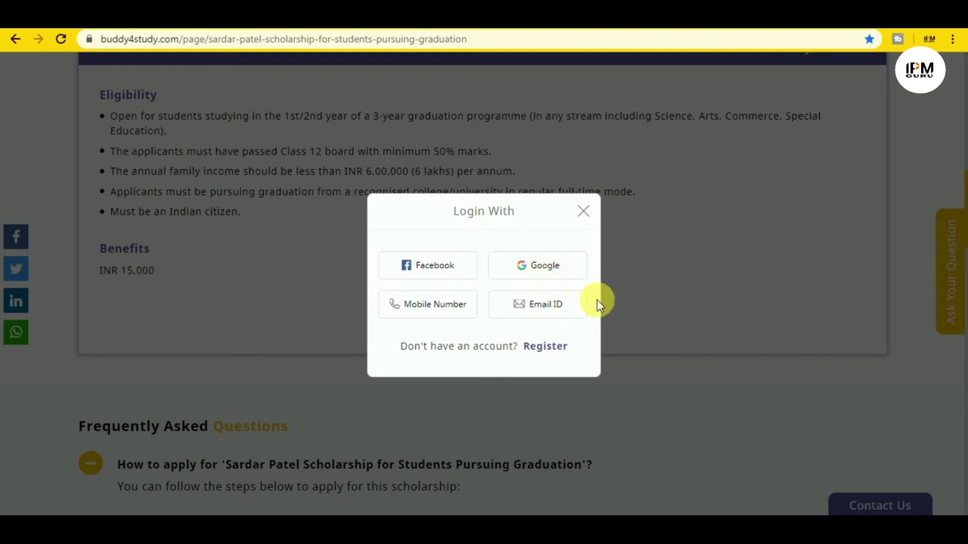
Step: Open the new-account registration form and examine its required fields, from the name and mobile number down to the present class
left_click(558, 351)
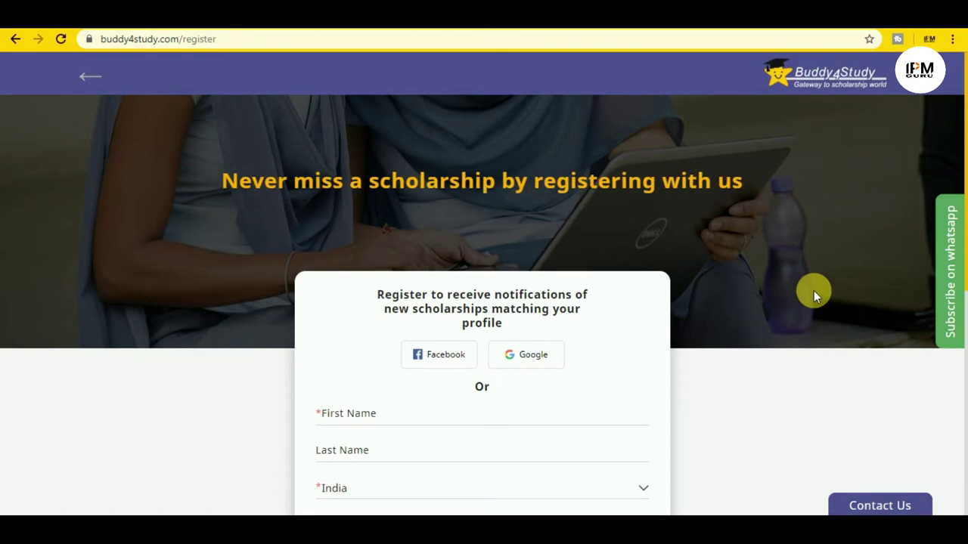
scroll(810, 291, "down", 3)
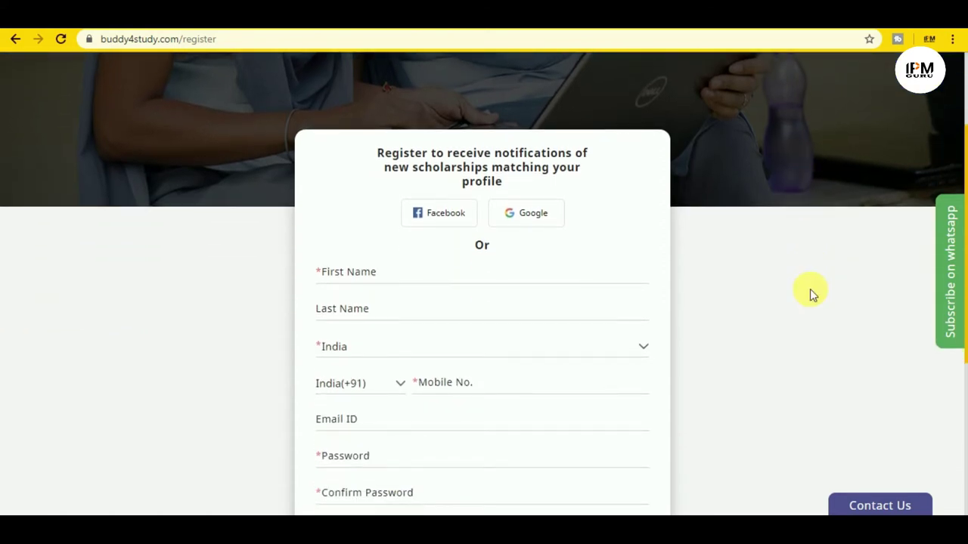
scroll(810, 292, "down", 1)
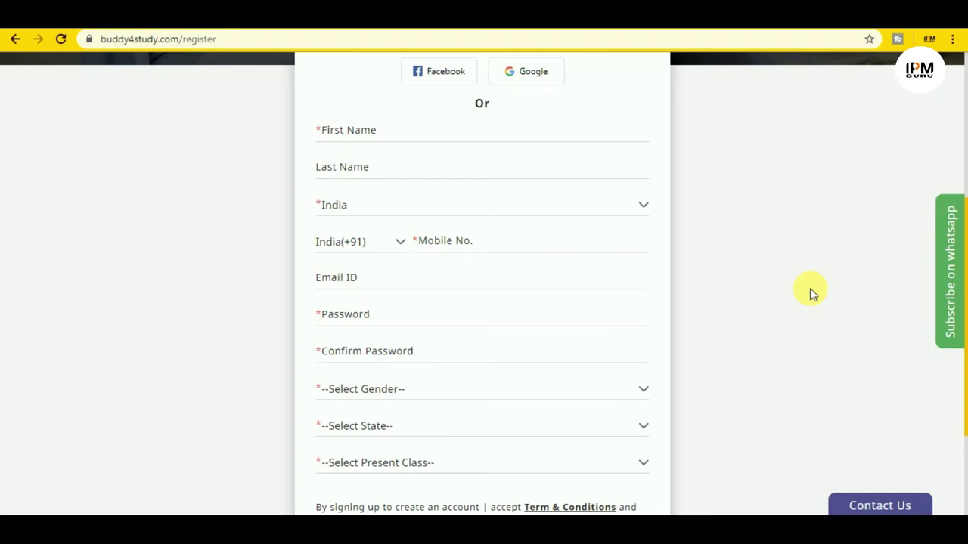
scroll(810, 290, "up", 2)
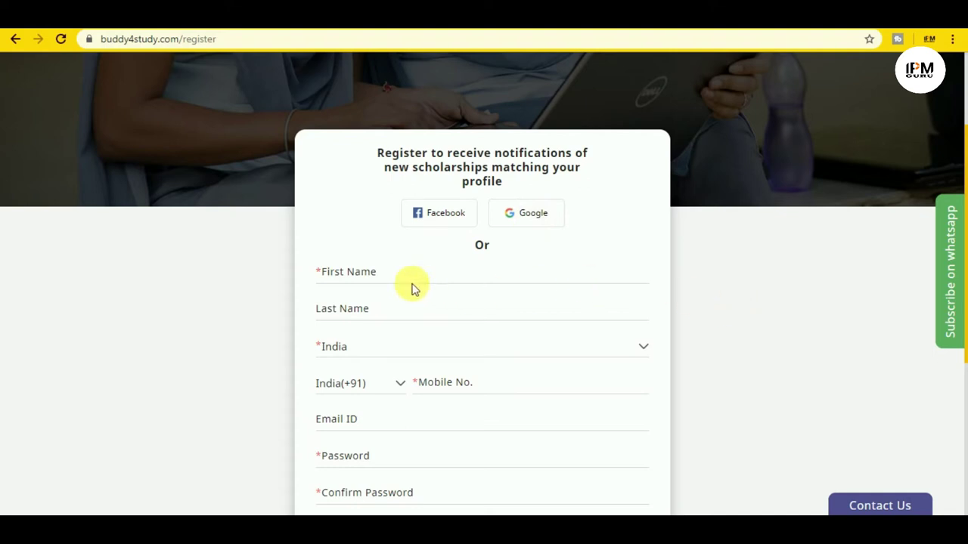
scroll(388, 277, "down", 1)
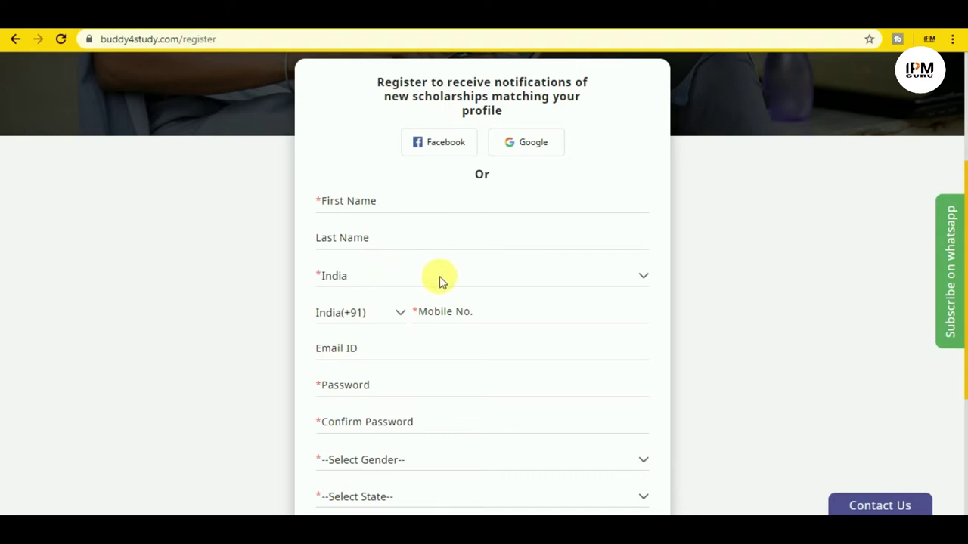
left_click(459, 320)
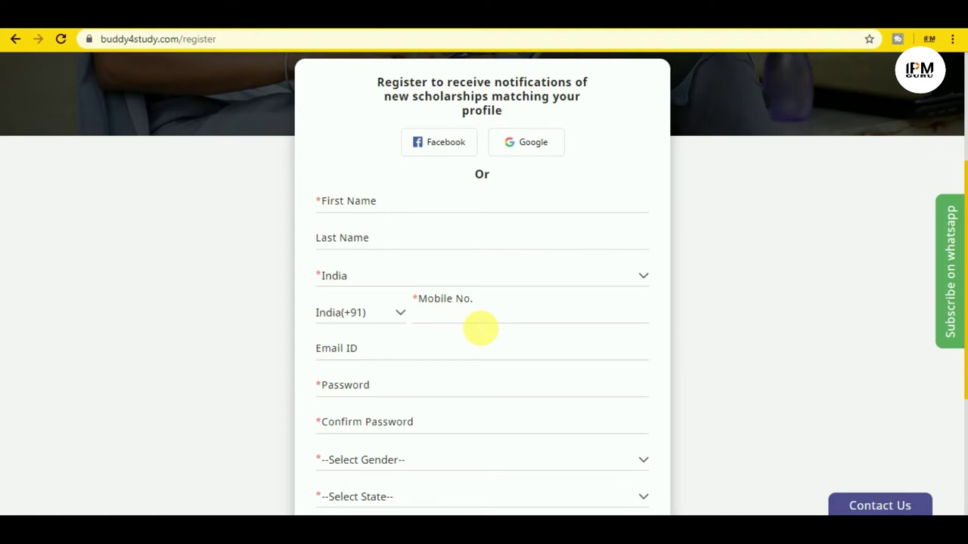
scroll(435, 331, "down", 1)
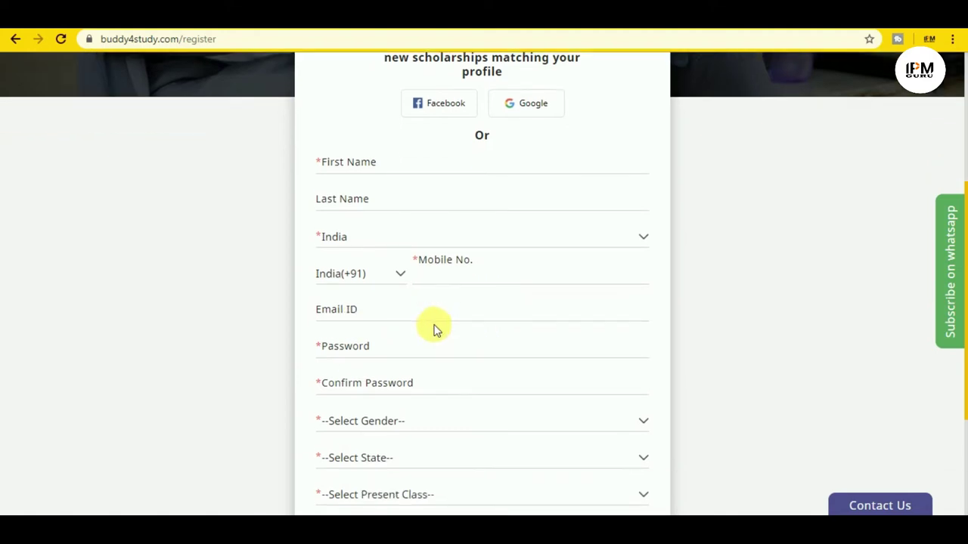
scroll(435, 330, "down", 3)
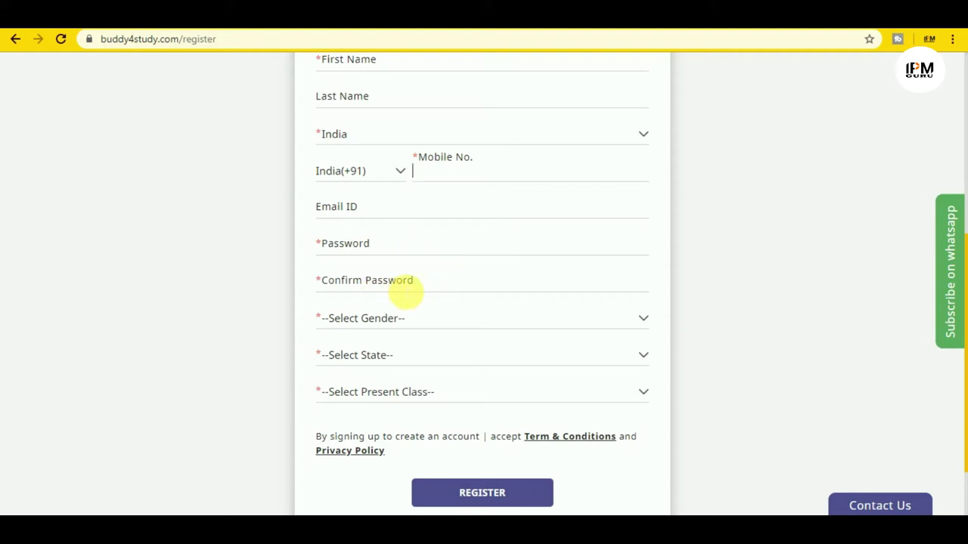
Step: Set the gender to Male, the state to West Bengal and the present class to Graduation in the registration form
left_click(639, 320)
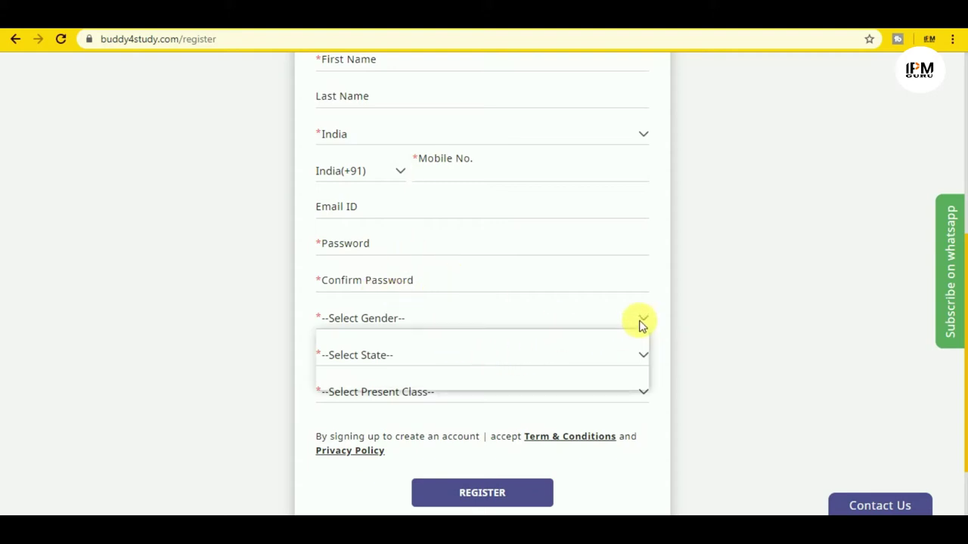
left_click(485, 368)
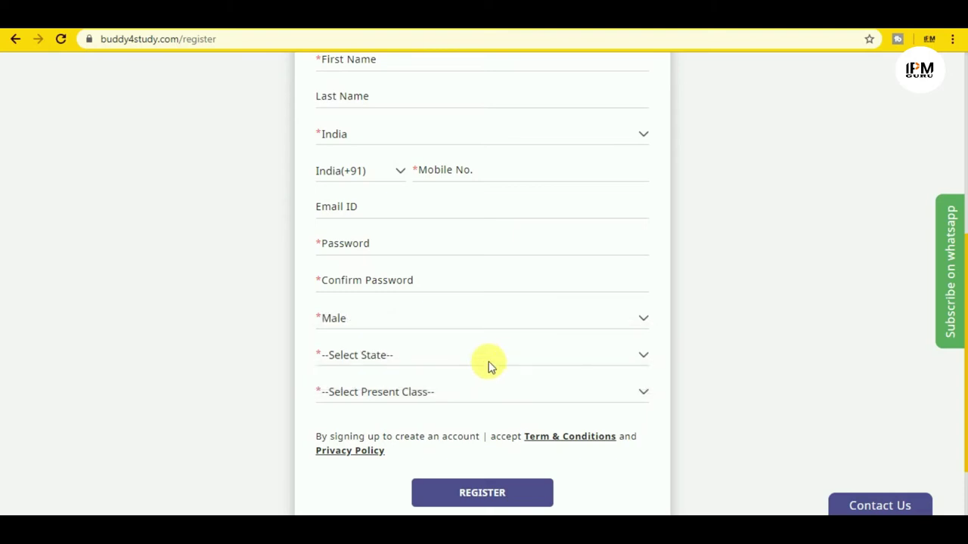
left_click(428, 358)
scroll(545, 258, "down", 5)
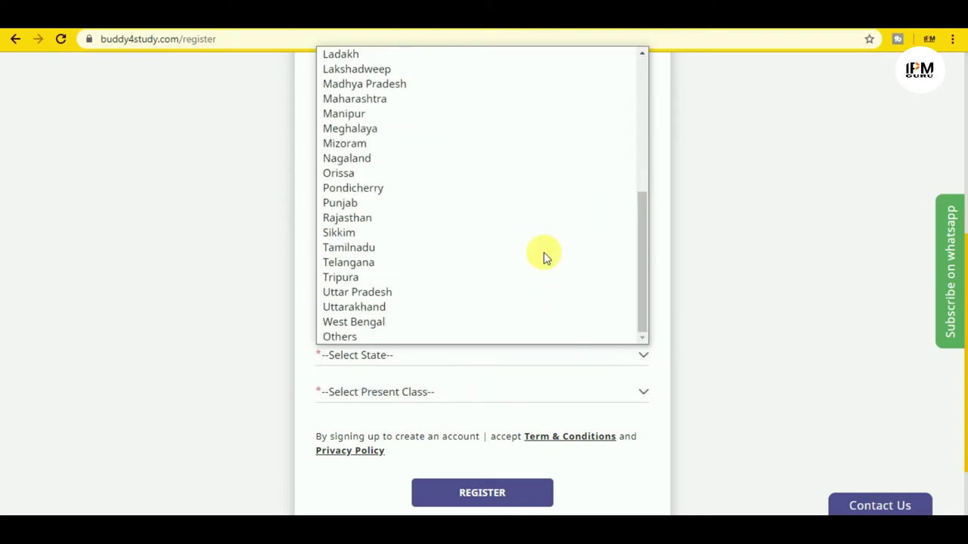
left_click(411, 325)
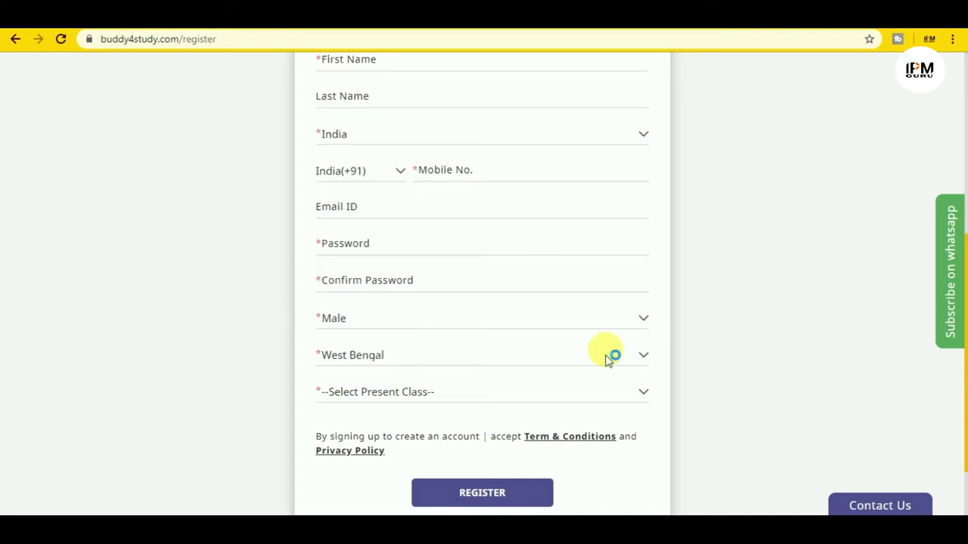
left_click(641, 392)
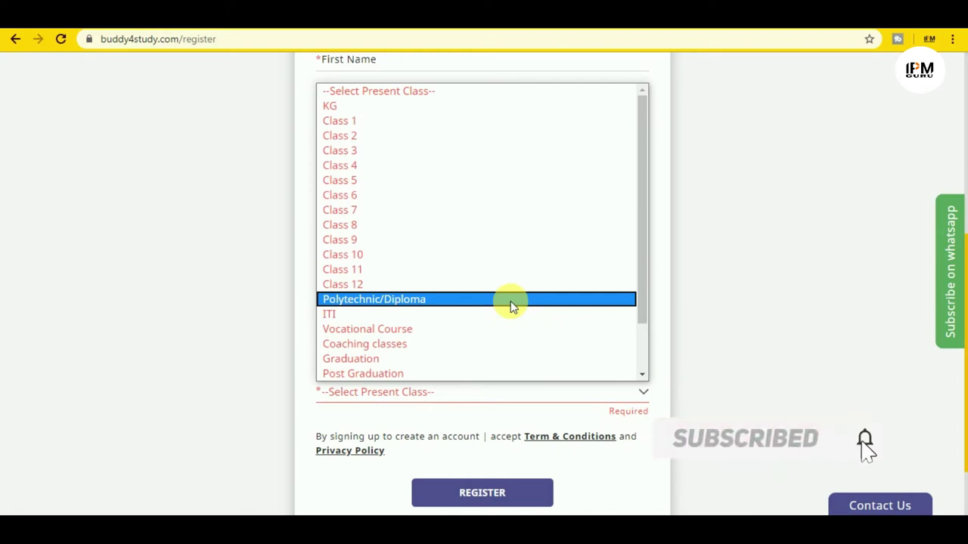
left_click(455, 359)
scroll(604, 342, "down", 1)
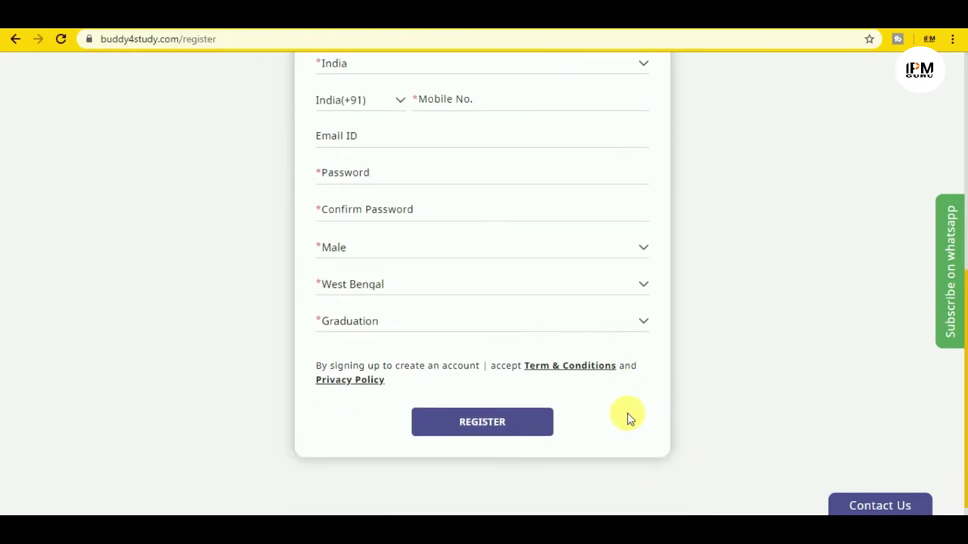
scroll(582, 393, "up", 1)
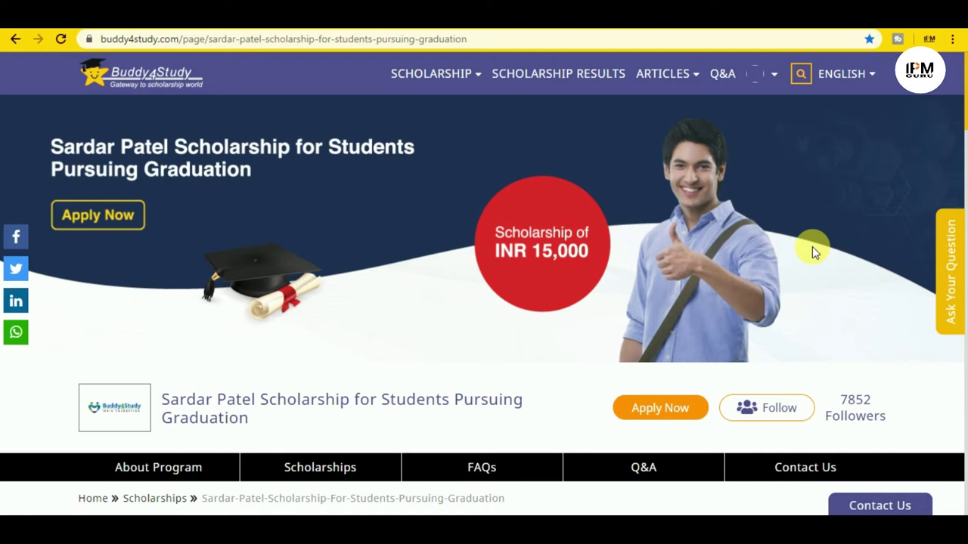
Step: Open the application form for the Sardar Patel Scholarship for Students Pursuing Graduation
scroll(797, 244, "down", 1)
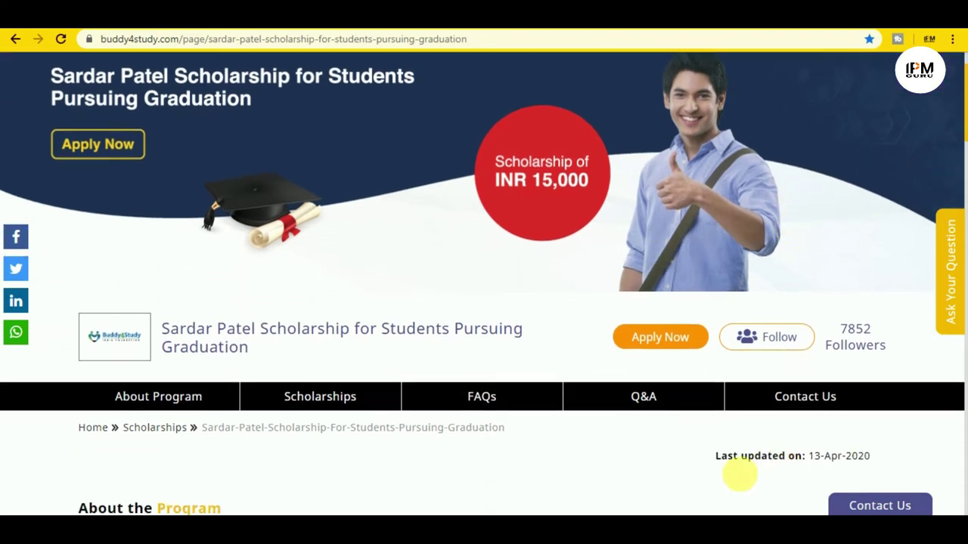
left_click(658, 340)
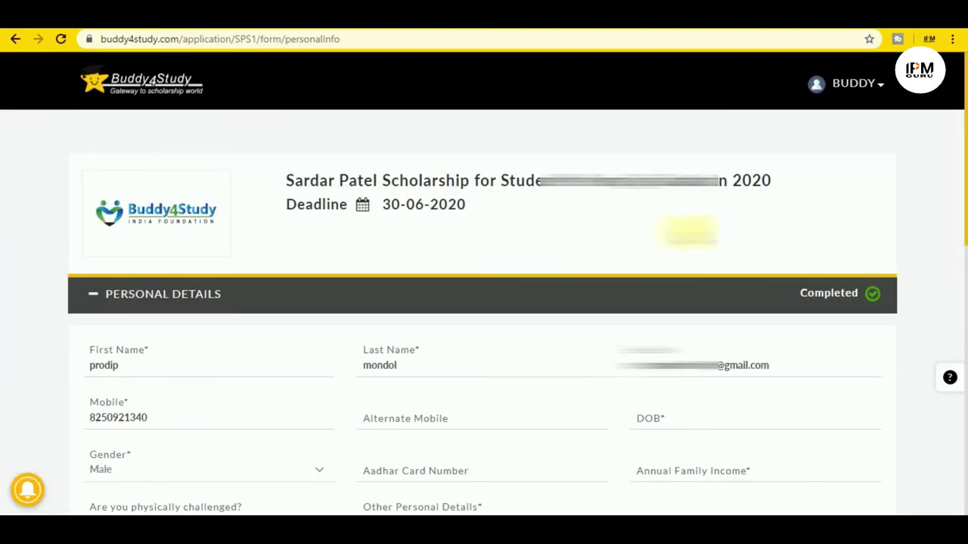
Step: In the personal details, answer No to being physically challenged and choose None for Other Personal Details
scroll(677, 246, "down", 3)
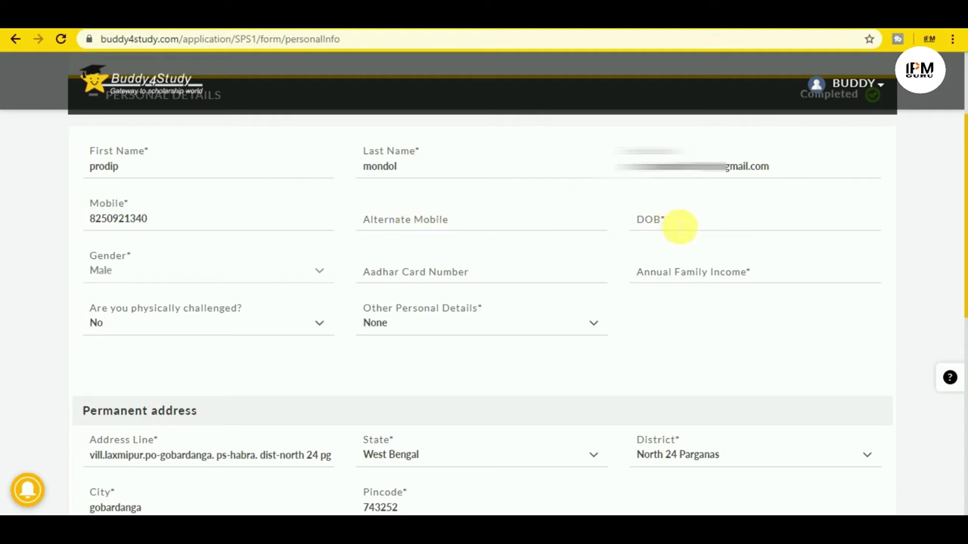
left_click(680, 226)
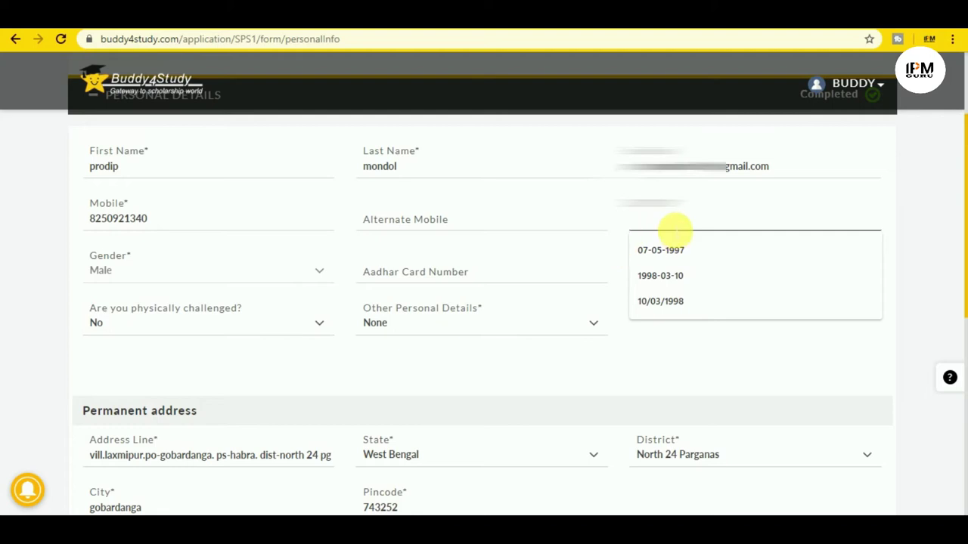
left_click(612, 254)
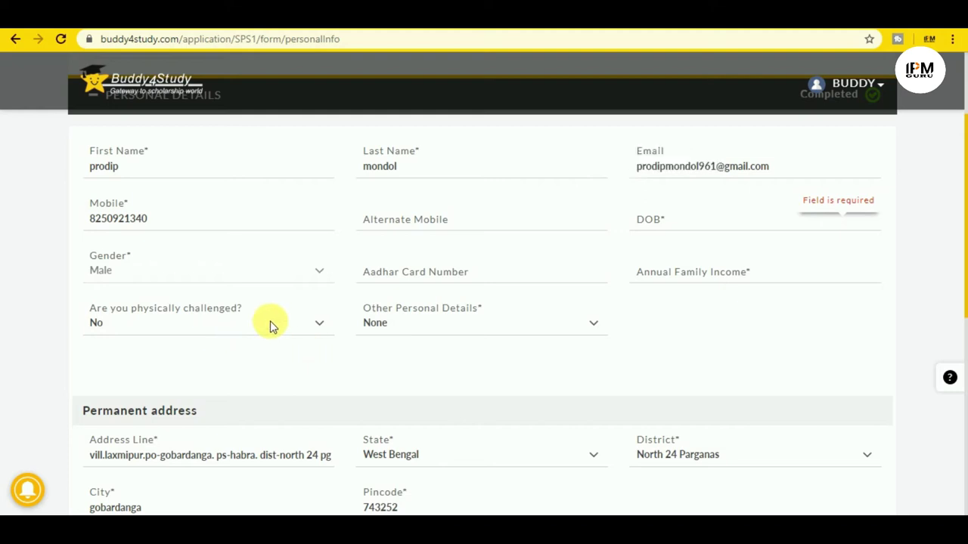
left_click(320, 327)
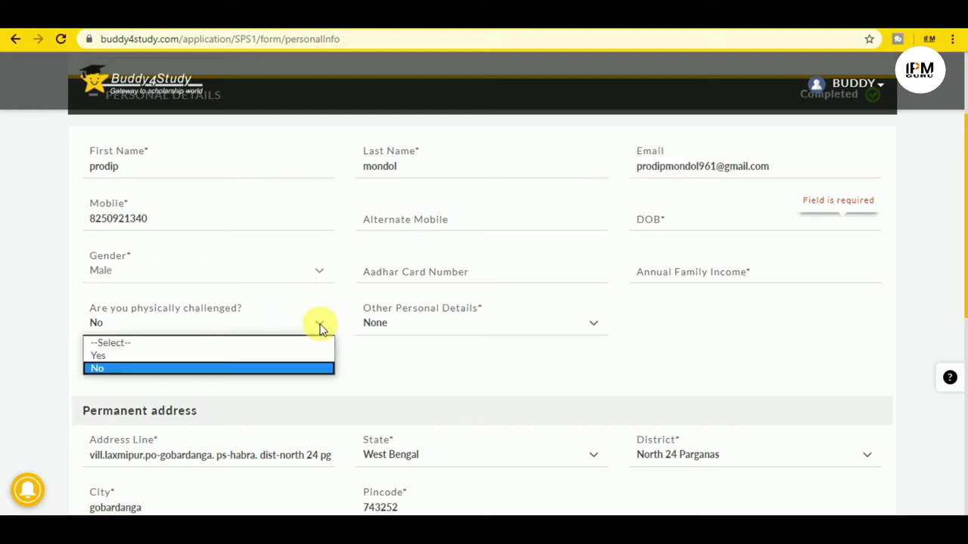
left_click(245, 370)
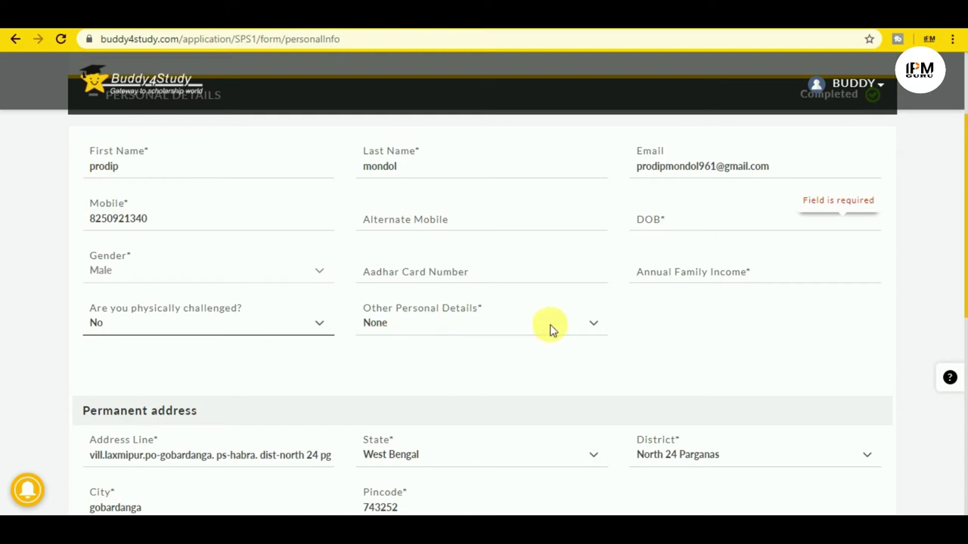
left_click(587, 330)
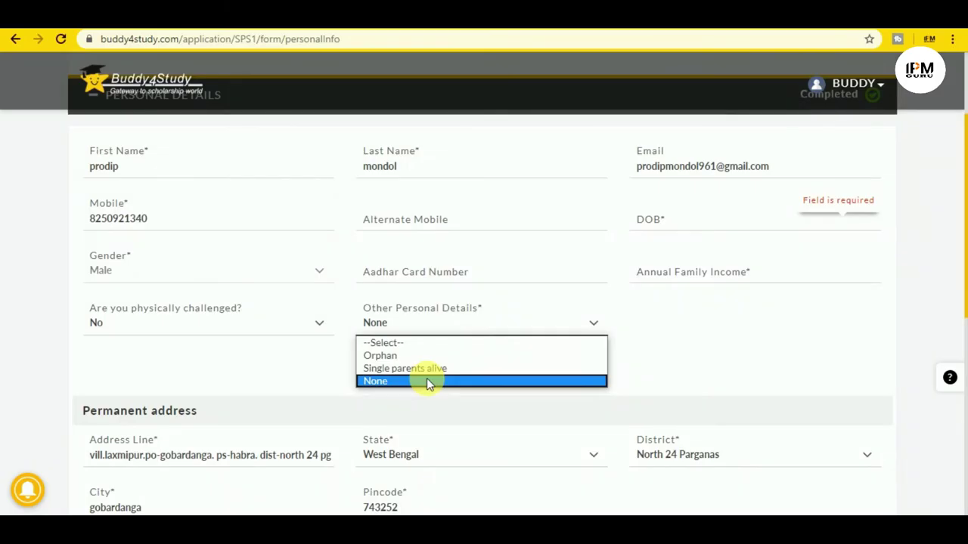
left_click(427, 381)
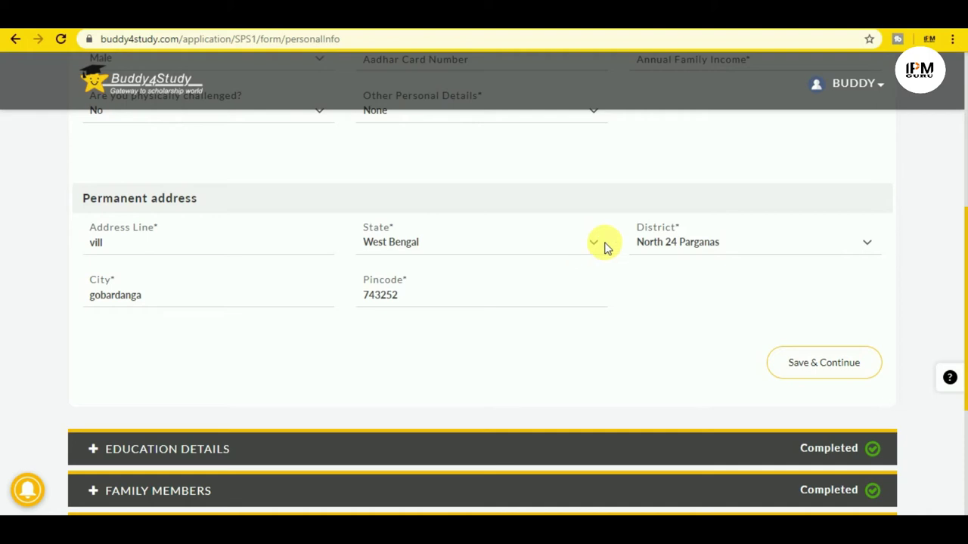
Step: Check the district options for the permanent address, then save the personal details and continue to the education details
left_click(863, 246)
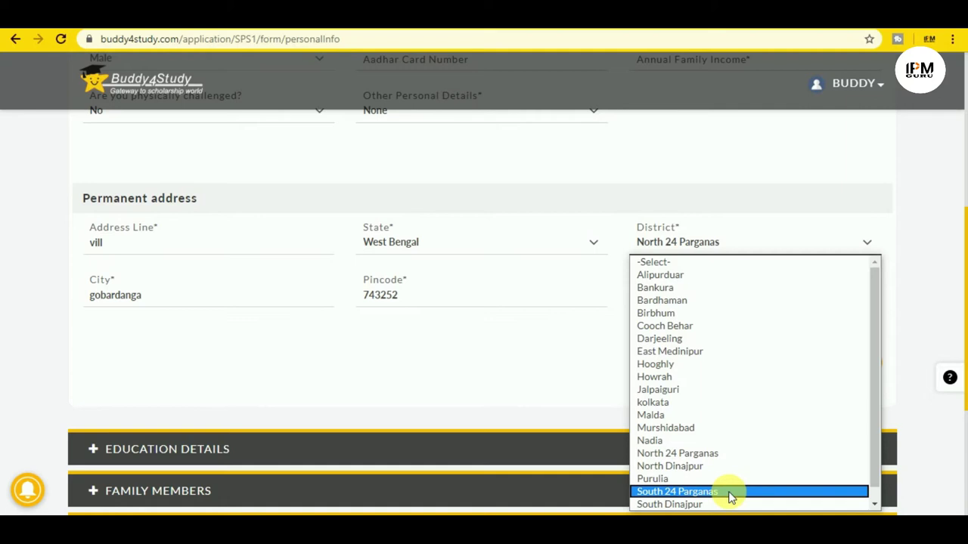
left_click(492, 359)
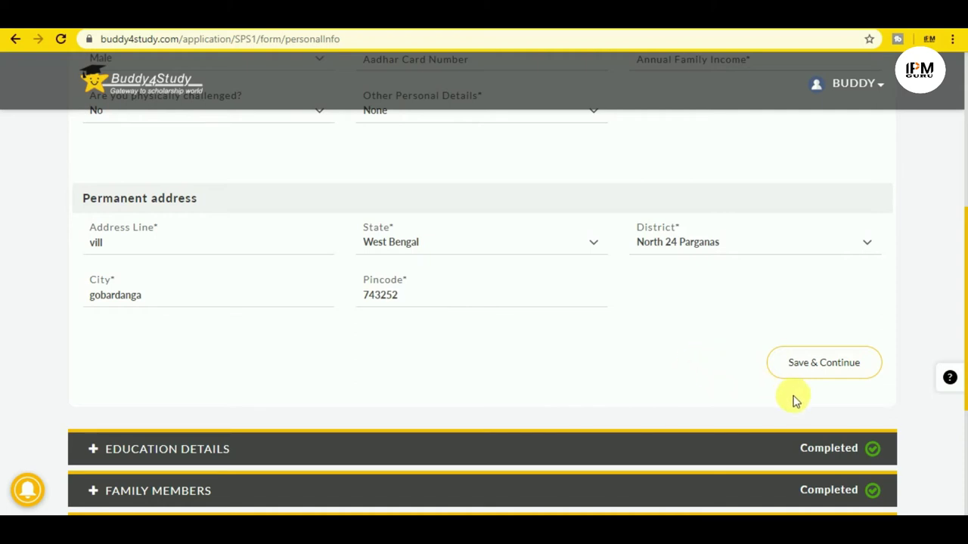
left_click(829, 367)
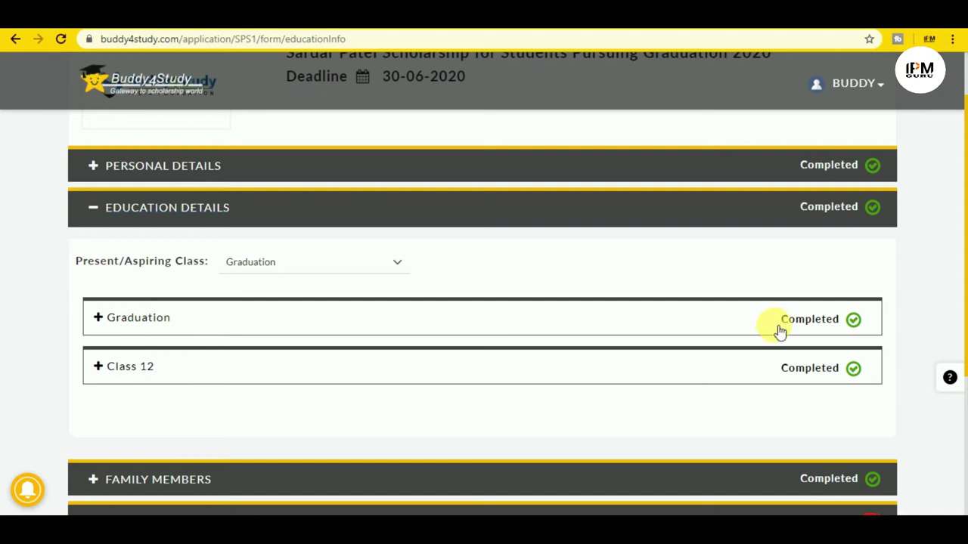
Step: Expand the Graduation entry in the education details and review the available degree options
left_click(138, 324)
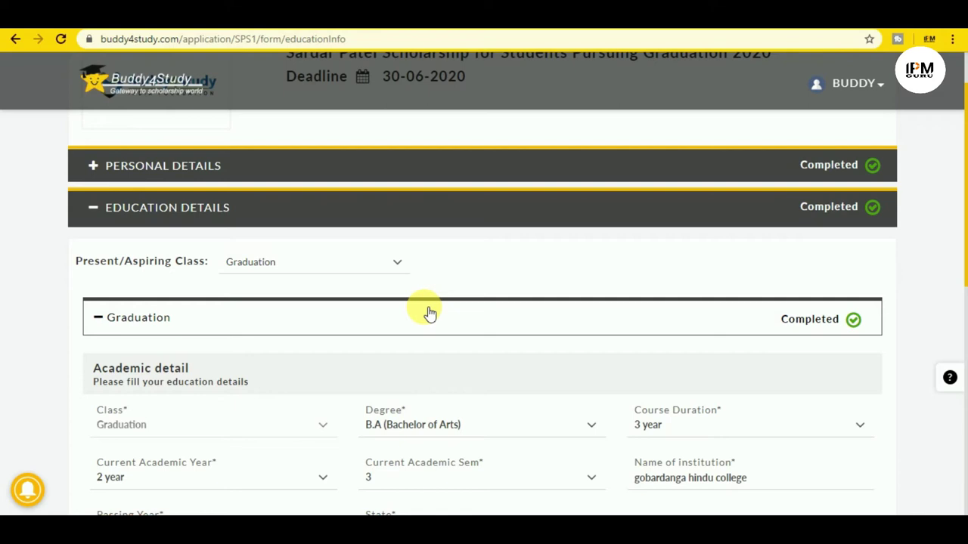
scroll(428, 313, "down", 2)
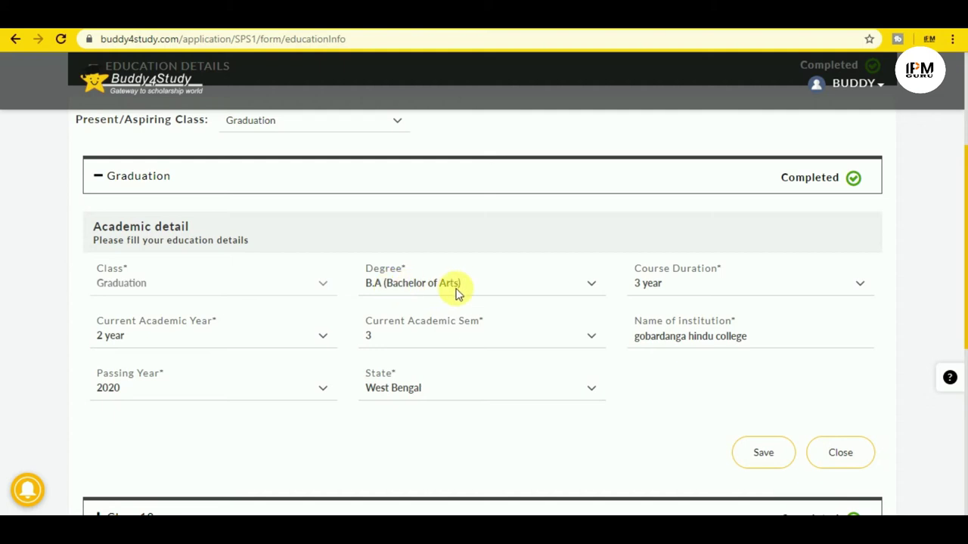
left_click(592, 288)
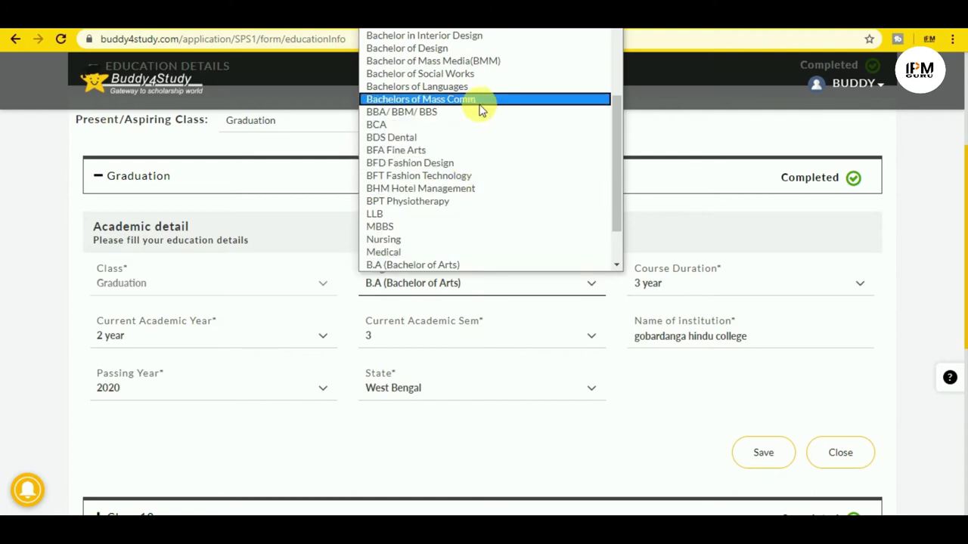
scroll(476, 109, "up", 3)
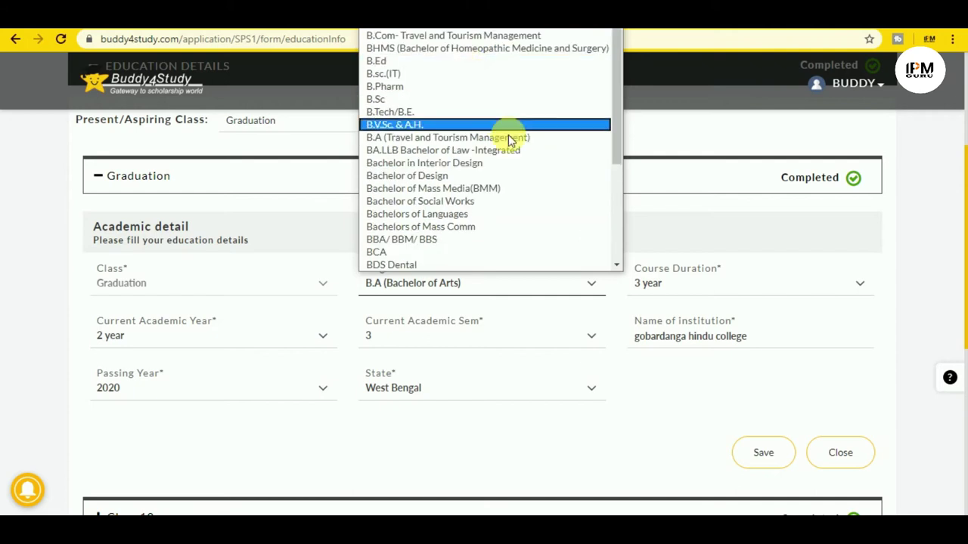
scroll(529, 196, "down", 3)
scroll(529, 196, "down", 2)
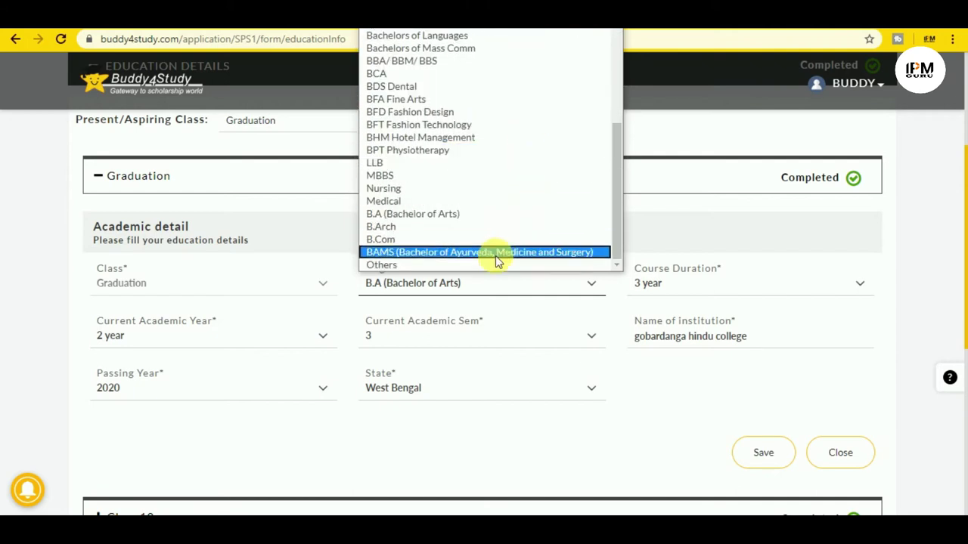
left_click(558, 321)
Step: Set the Graduation course duration to 3 year, the current academic year to 3 year and the current semester to 3
left_click(860, 285)
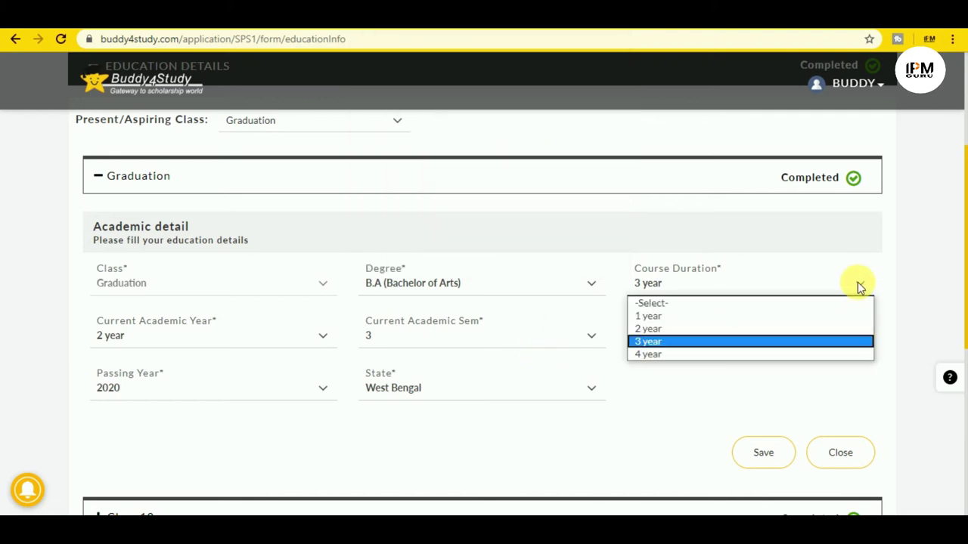
left_click(722, 341)
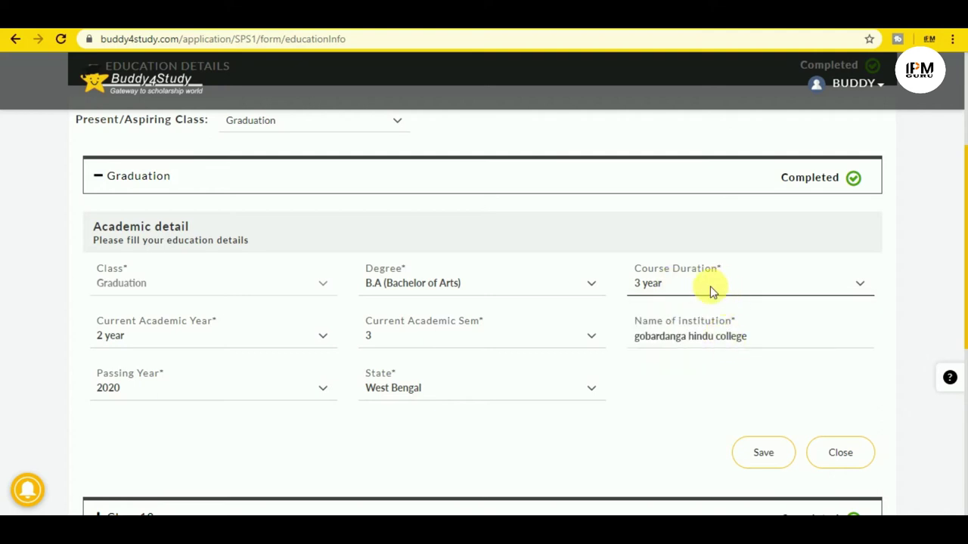
left_click(321, 337)
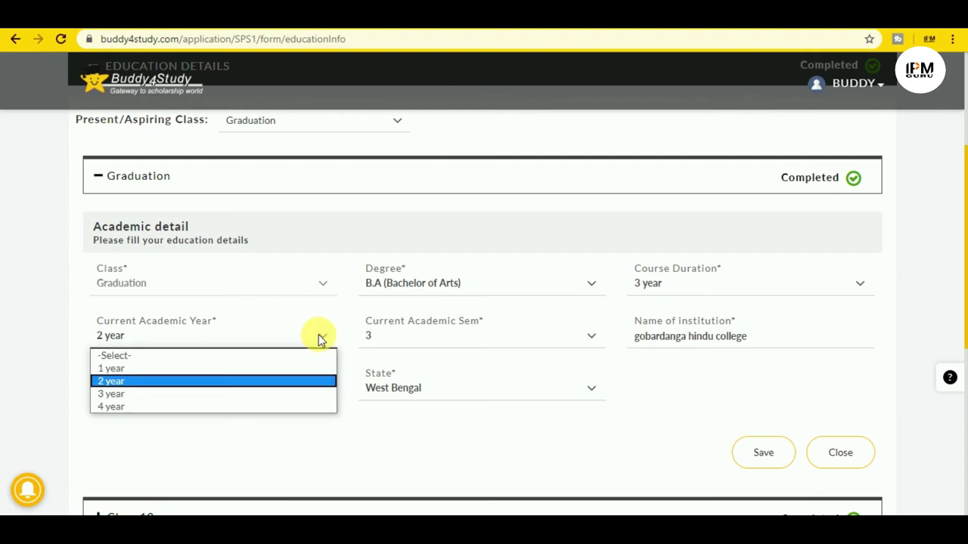
left_click(214, 395)
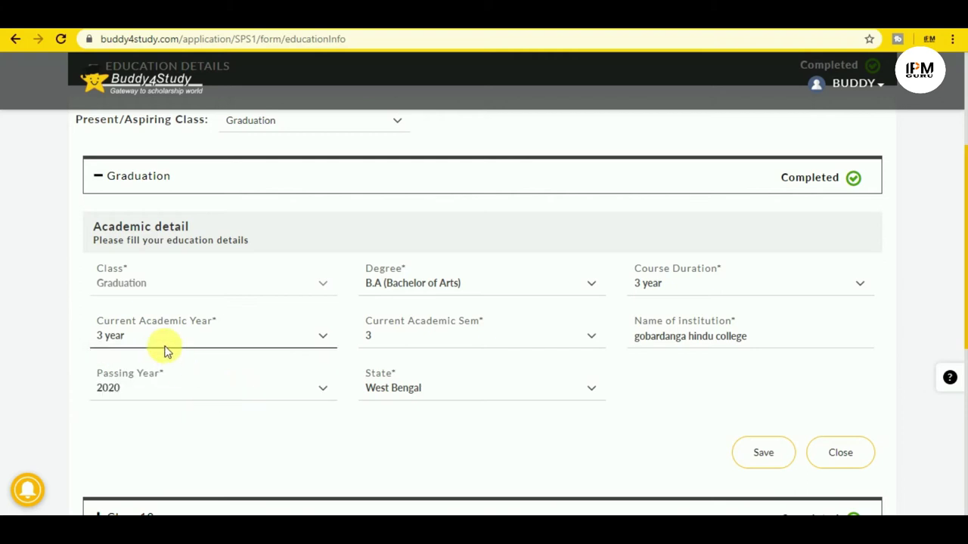
left_click(592, 341)
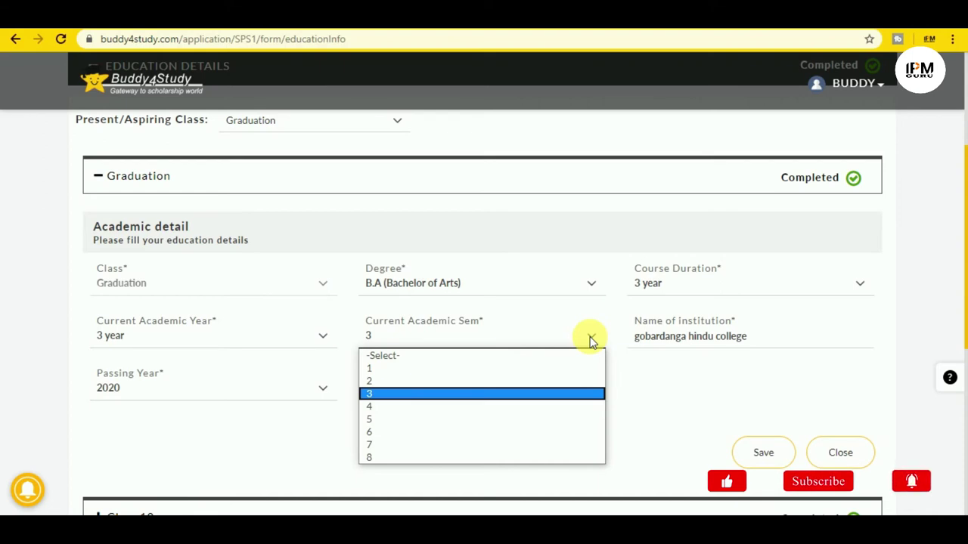
left_click(457, 396)
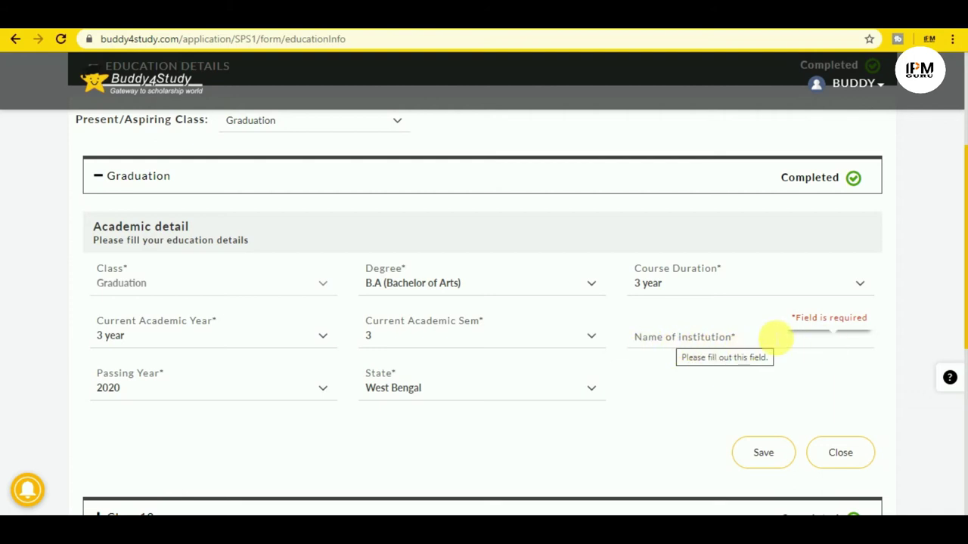
Step: Check the passing year options, choose West Bengal as the state and save the Graduation details
left_click(320, 391)
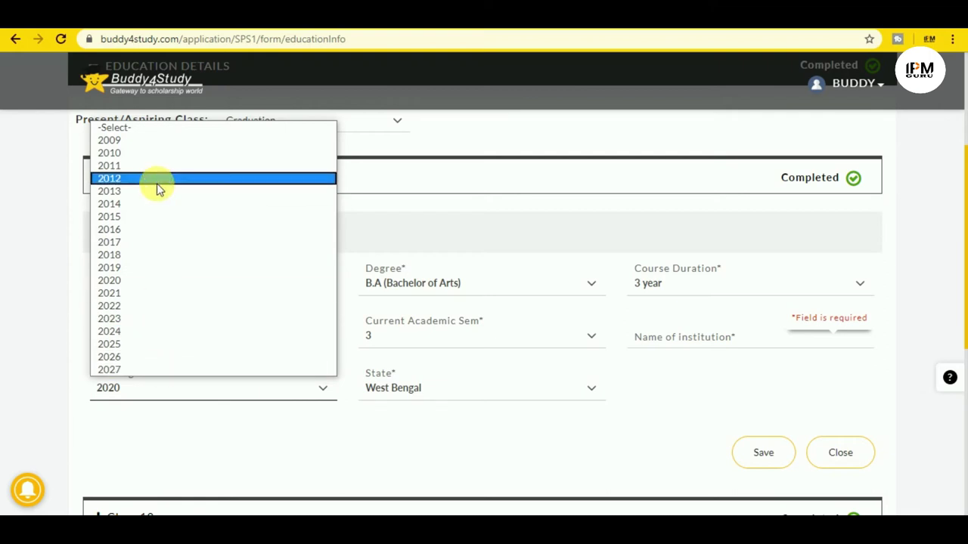
left_click(225, 432)
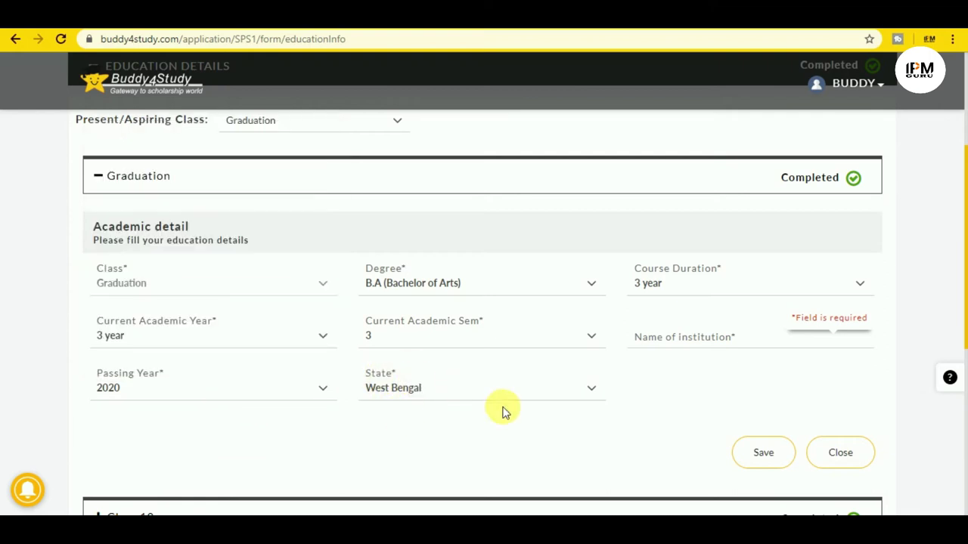
left_click(591, 391)
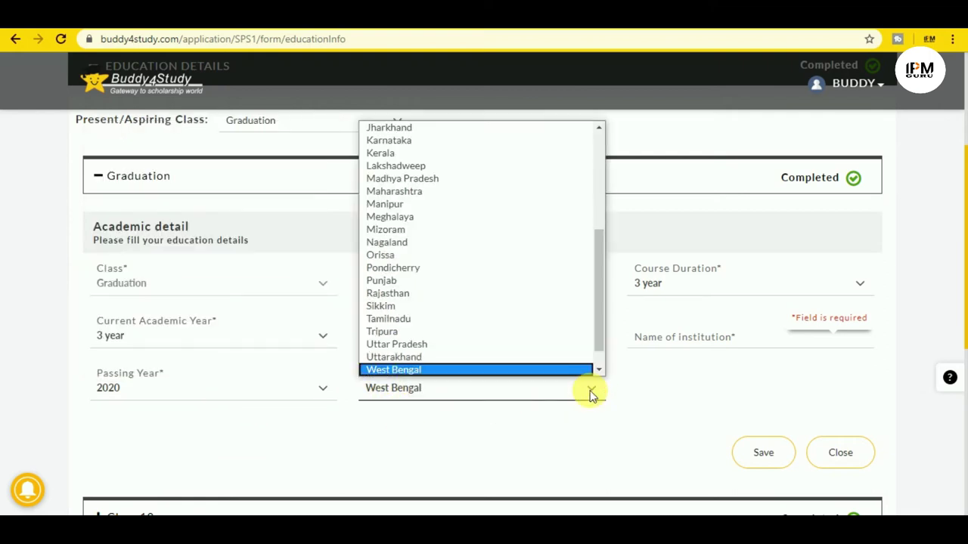
left_click(511, 370)
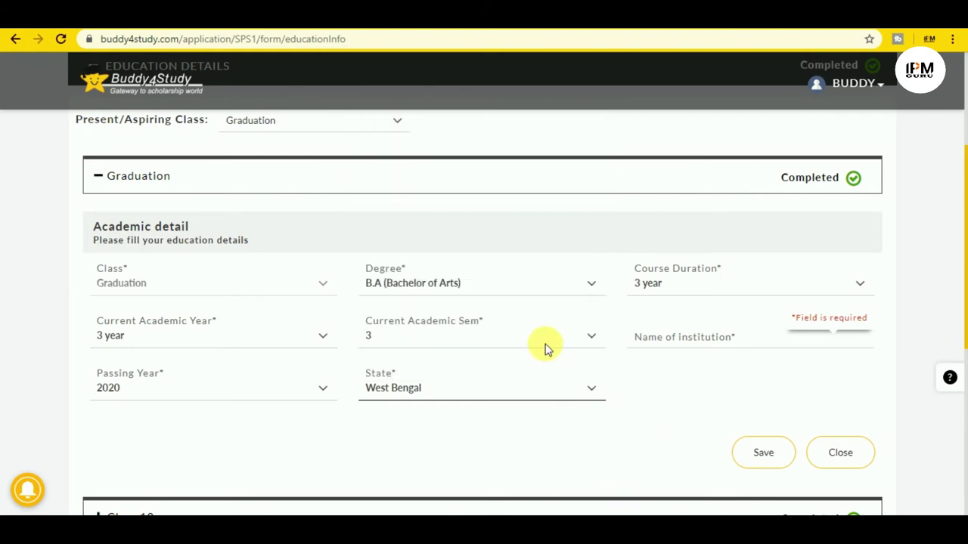
left_click(765, 458)
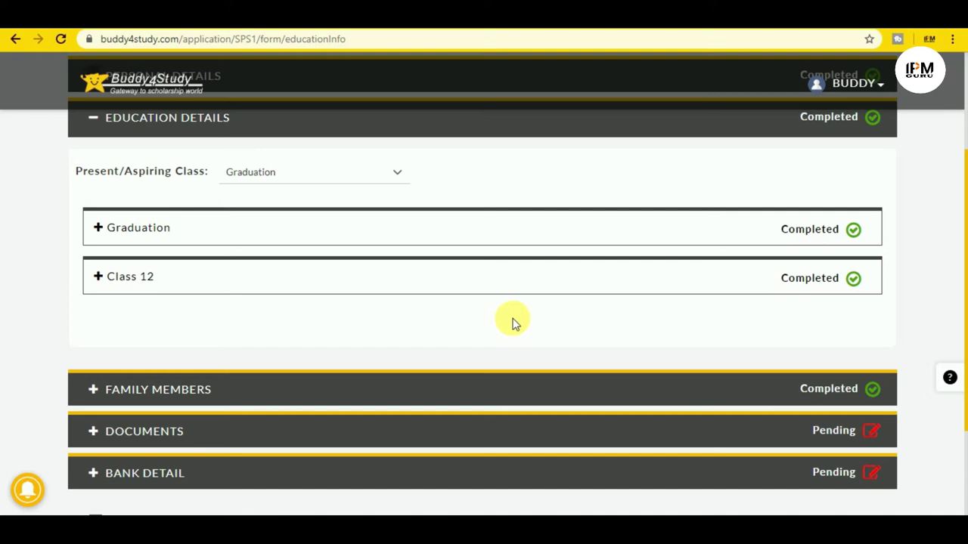
Step: Expand the Class 12 entry and choose West Bengal Board as the board
scroll(866, 281, "up", 1)
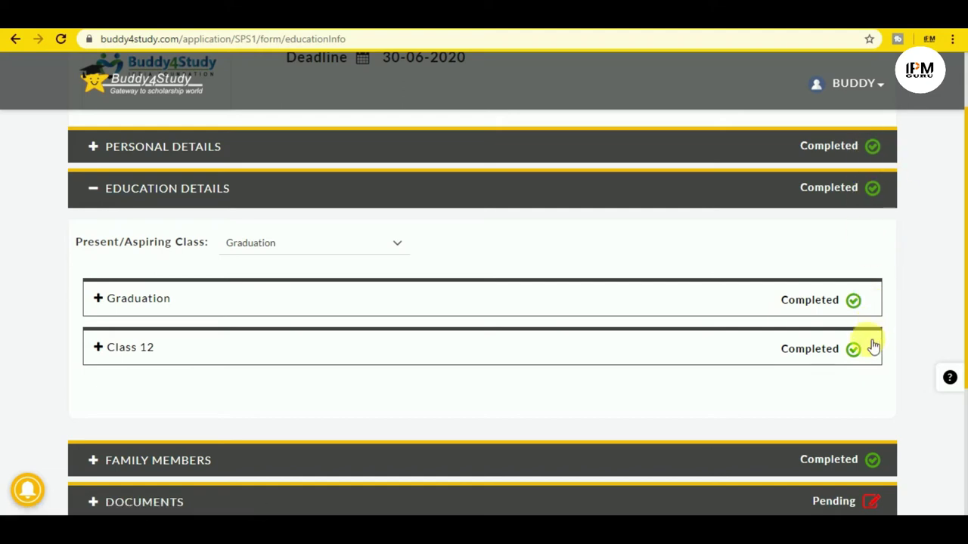
left_click(130, 349)
scroll(362, 425, "down", 2)
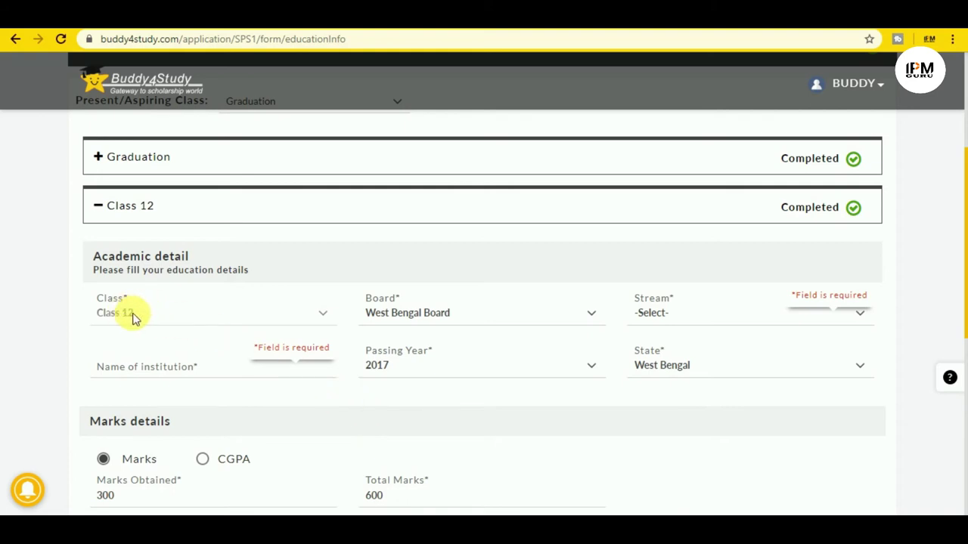
left_click(594, 319)
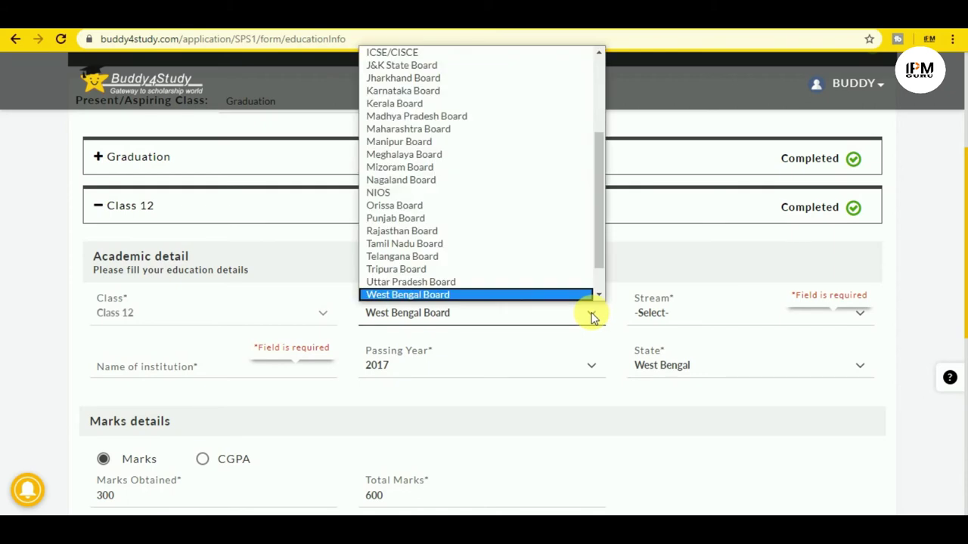
scroll(524, 297, "down", 1)
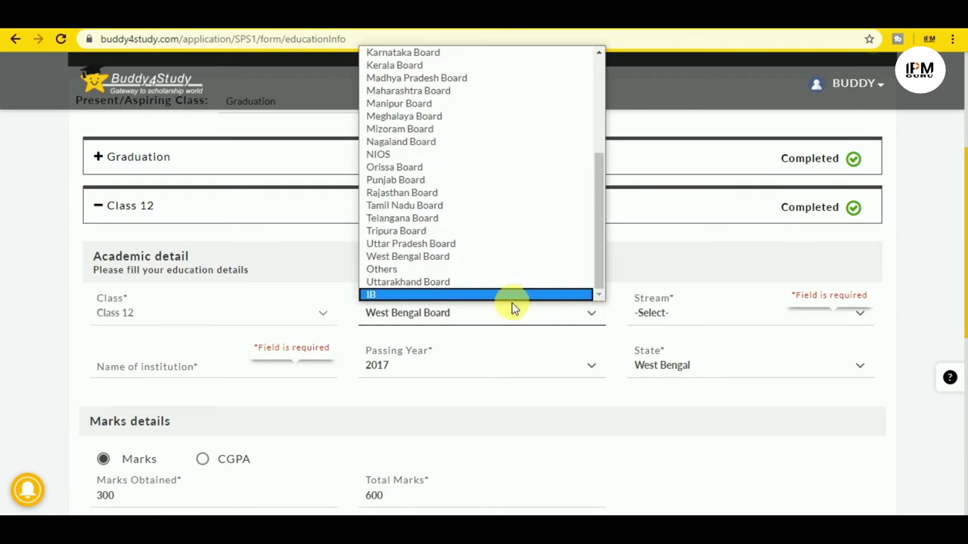
left_click(471, 256)
Step: Check the Class 12 stream and passing year options, and choose West Bengal as the state
left_click(695, 317)
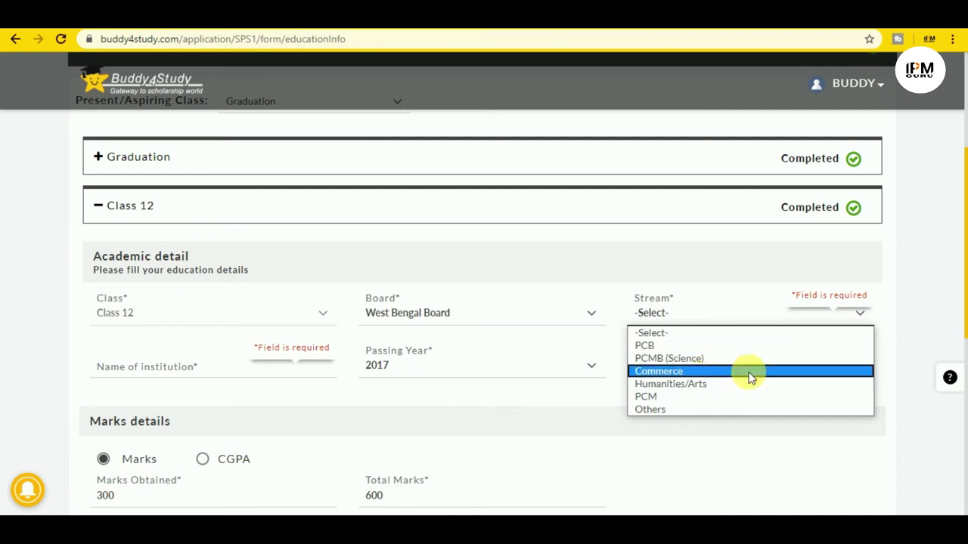
left_click(845, 425)
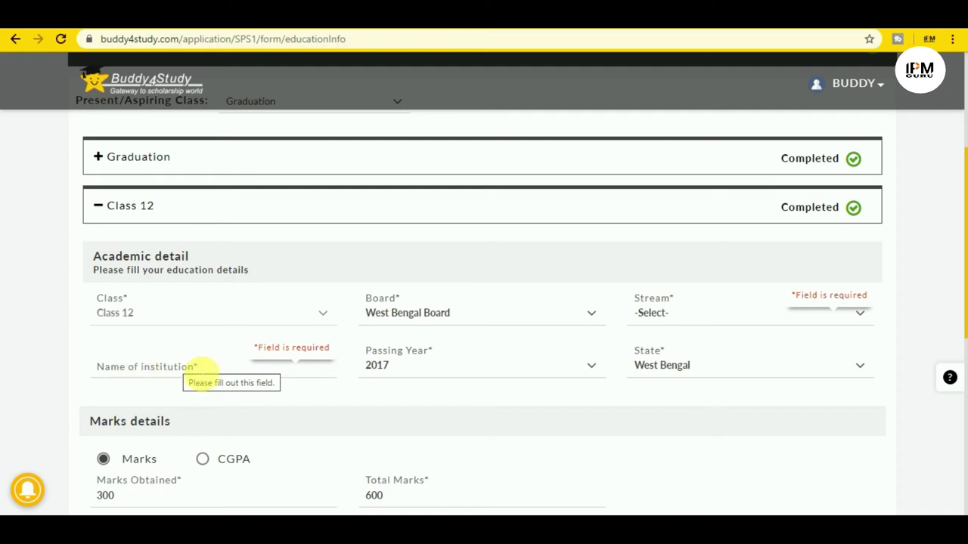
left_click(591, 370)
left_click(587, 370)
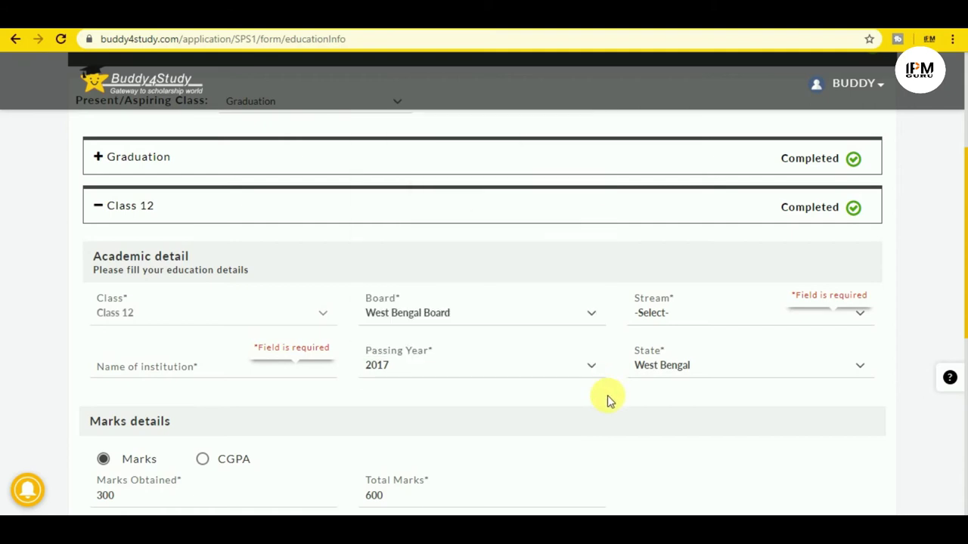
left_click(847, 369)
scroll(764, 336, "down", 1)
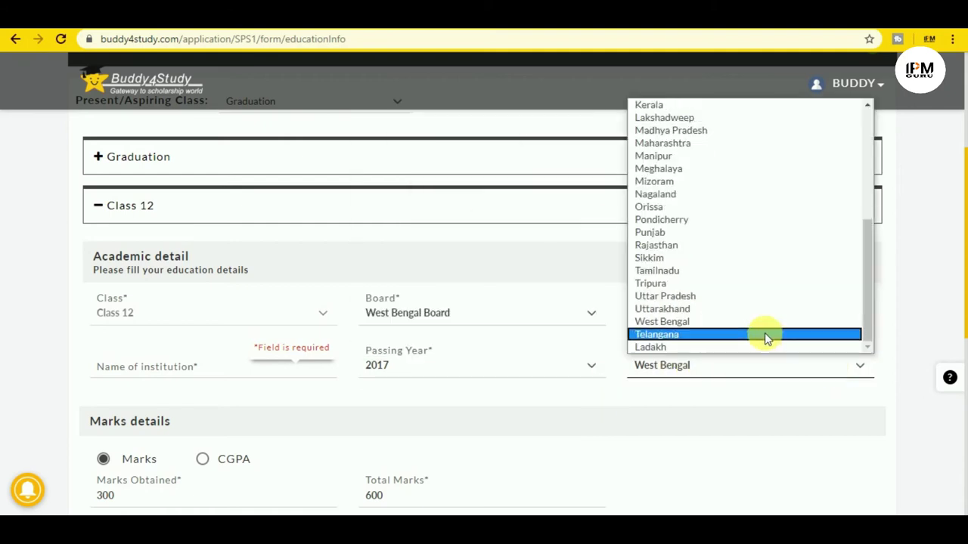
left_click(746, 322)
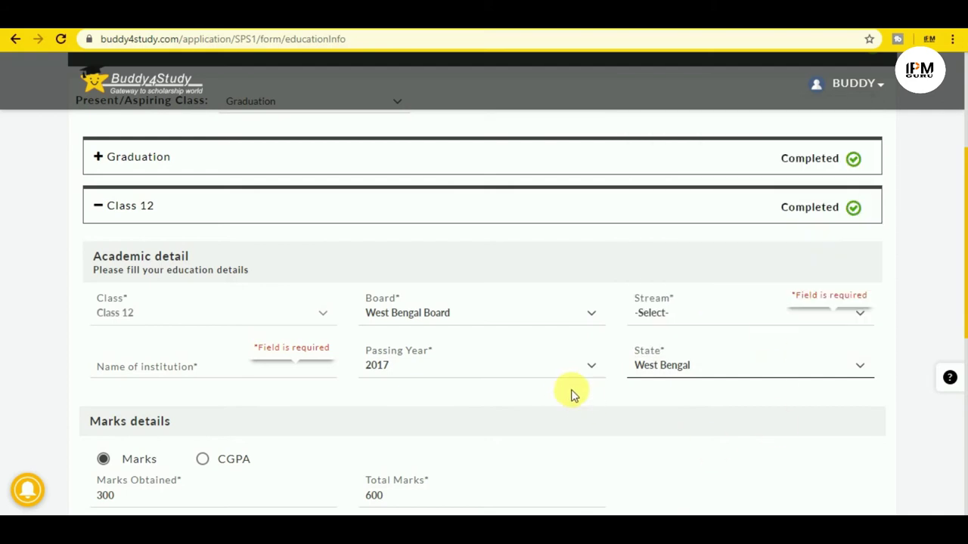
Step: Go through the Marks Obtained and Total Marks fields in the Class 12 marks details
scroll(569, 387, "down", 2)
scroll(514, 339, "down", 1)
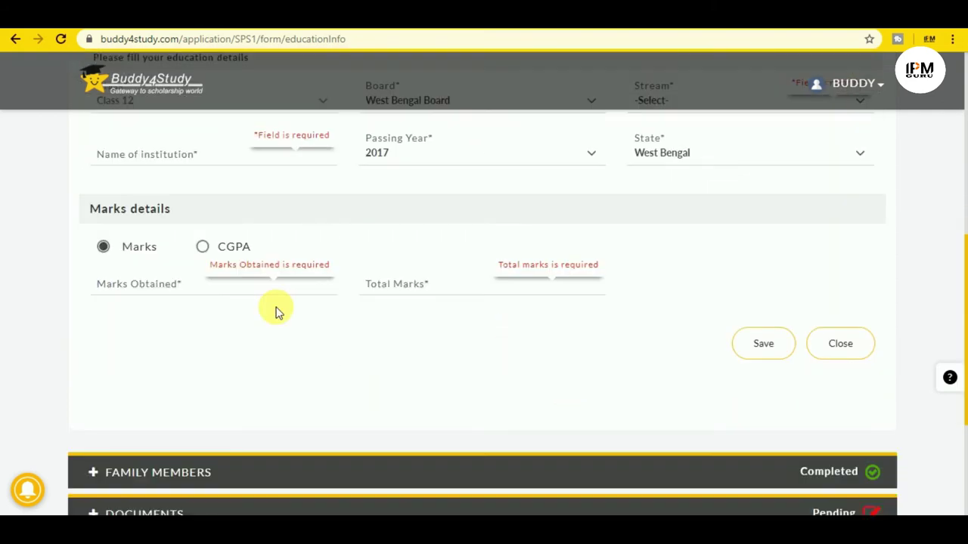
left_click(176, 292)
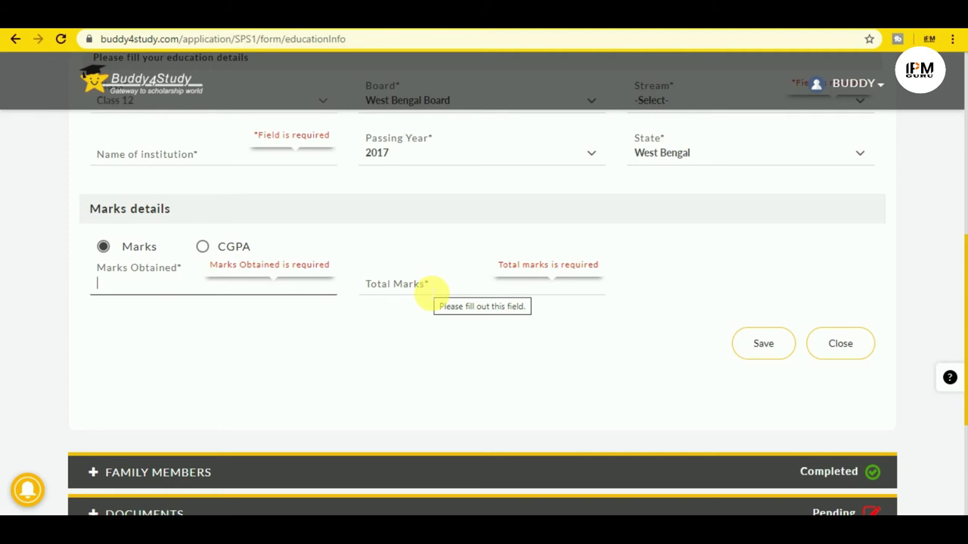
left_click(431, 289)
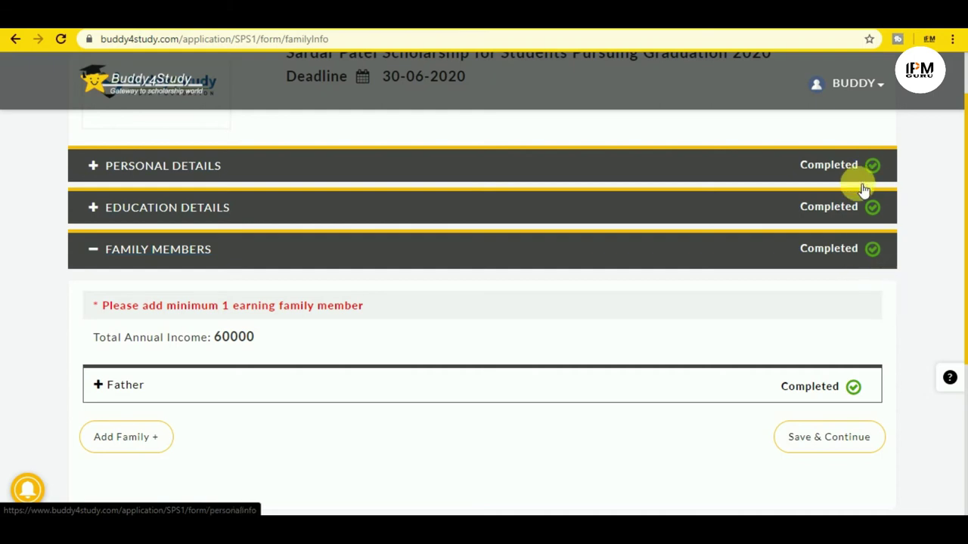
Step: Expand the Father entry in the family members section to show its detail fields
scroll(906, 408, "up", 2)
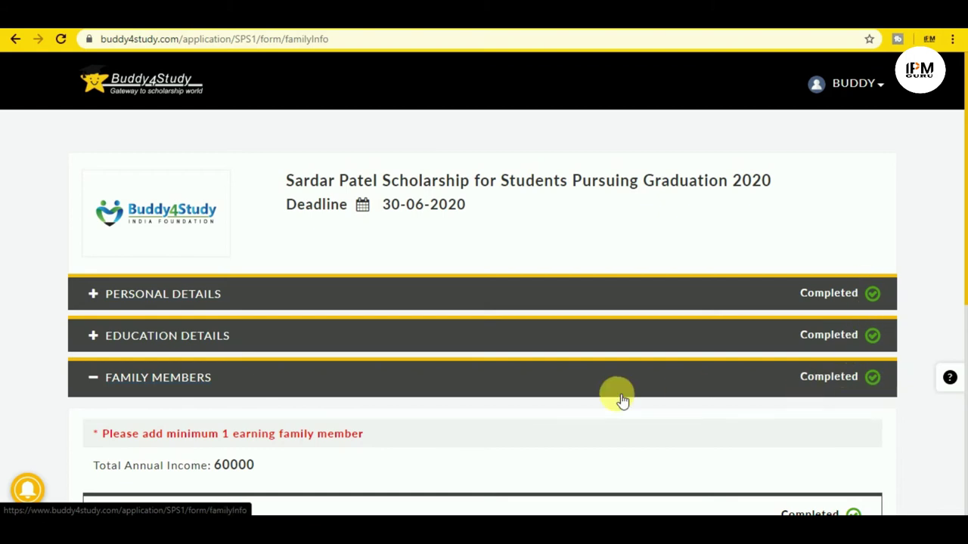
scroll(610, 304, "down", 2)
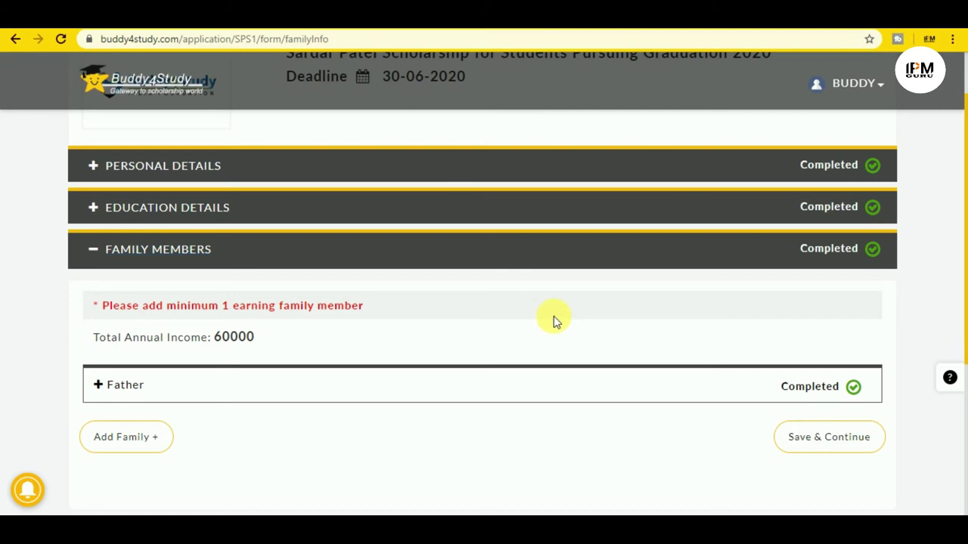
left_click(108, 389)
scroll(514, 430, "down", 3)
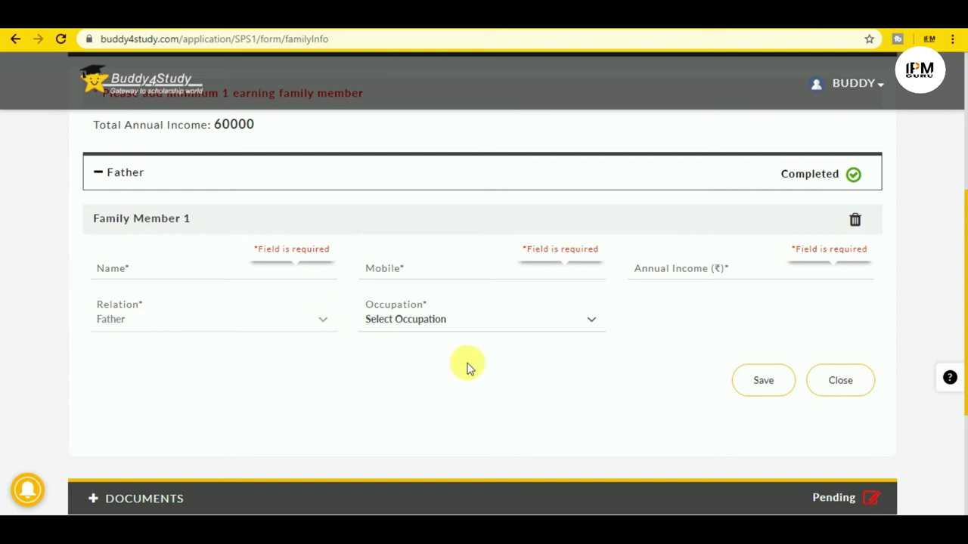
Step: Set the father's occupation to Farmer and try to save the family member details
left_click(591, 324)
scroll(567, 294, "down", 1)
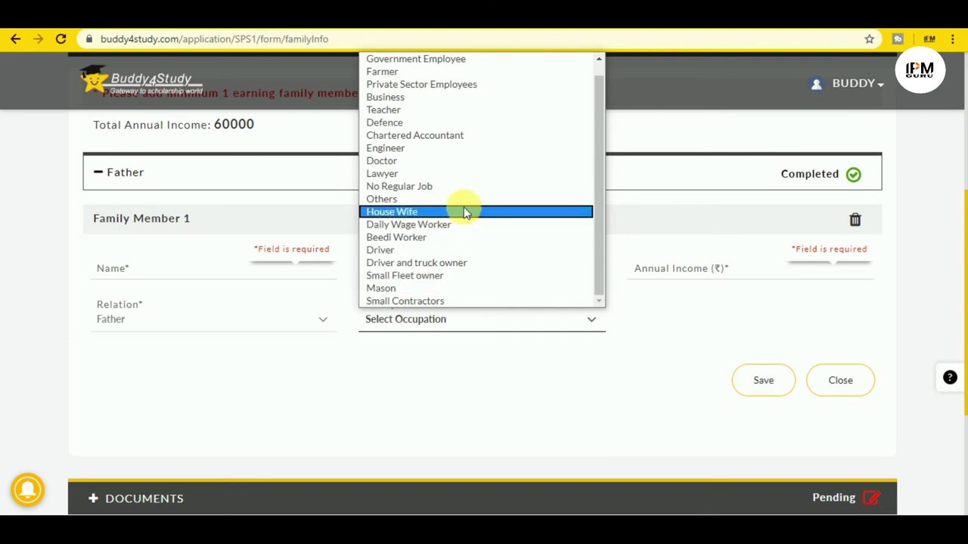
left_click(409, 73)
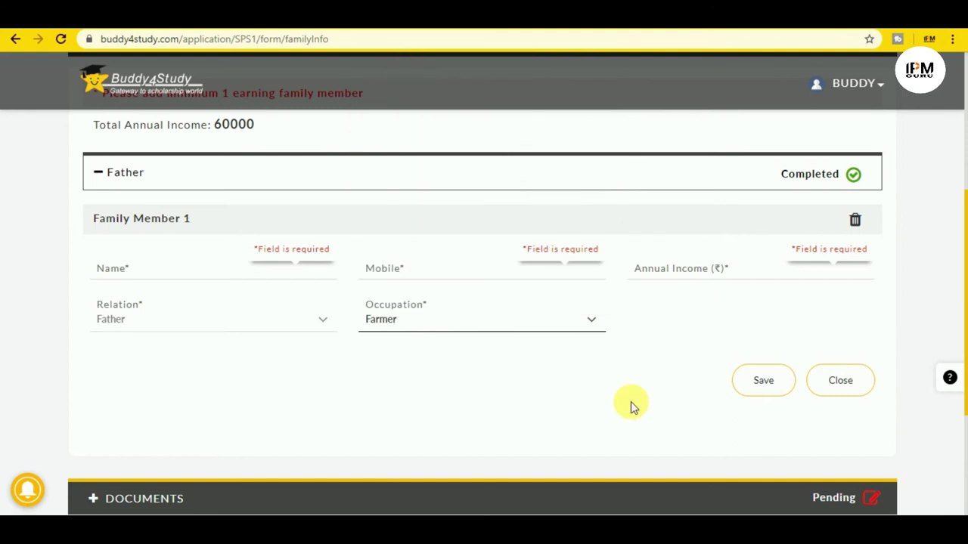
left_click(763, 393)
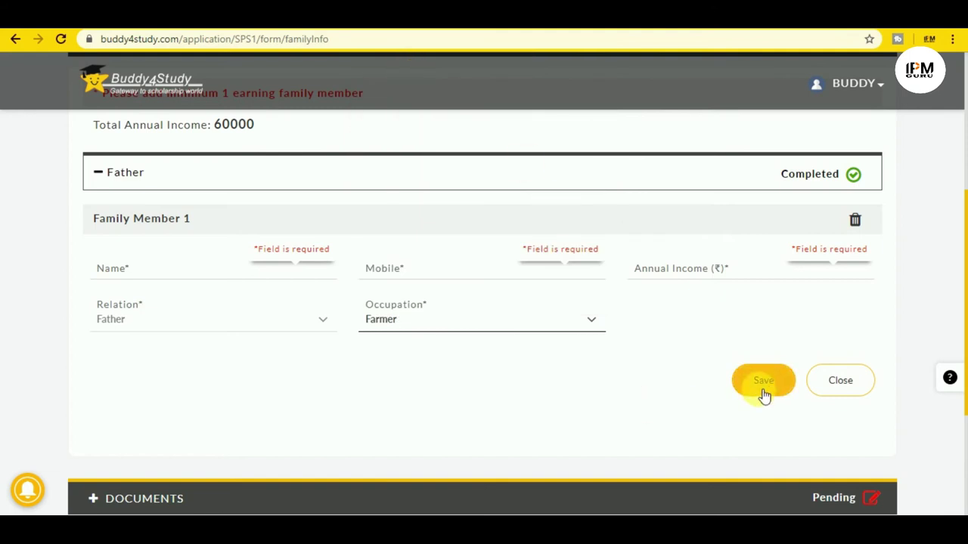
scroll(737, 380, "up", 3)
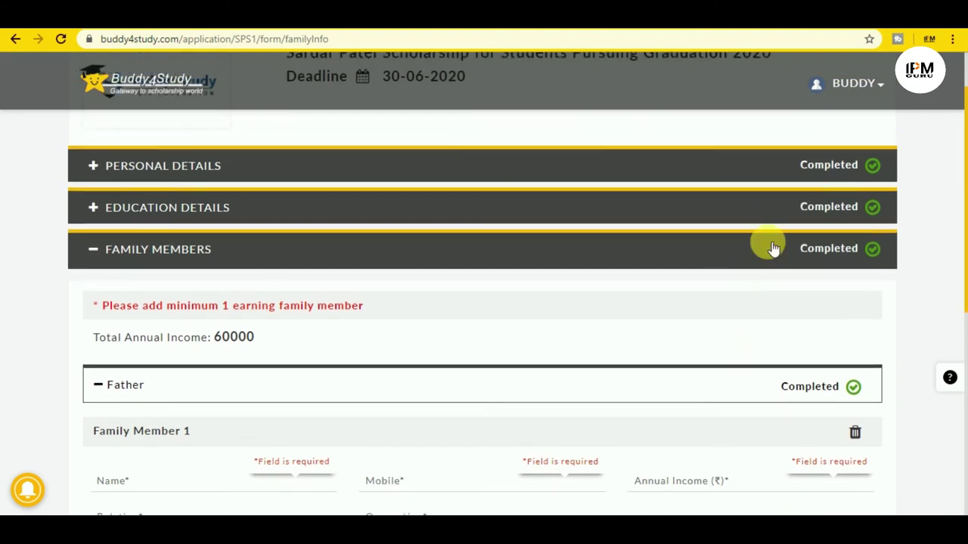
Step: Try again to save the father's family member entry in the Family Members section
scroll(754, 259, "down", 4)
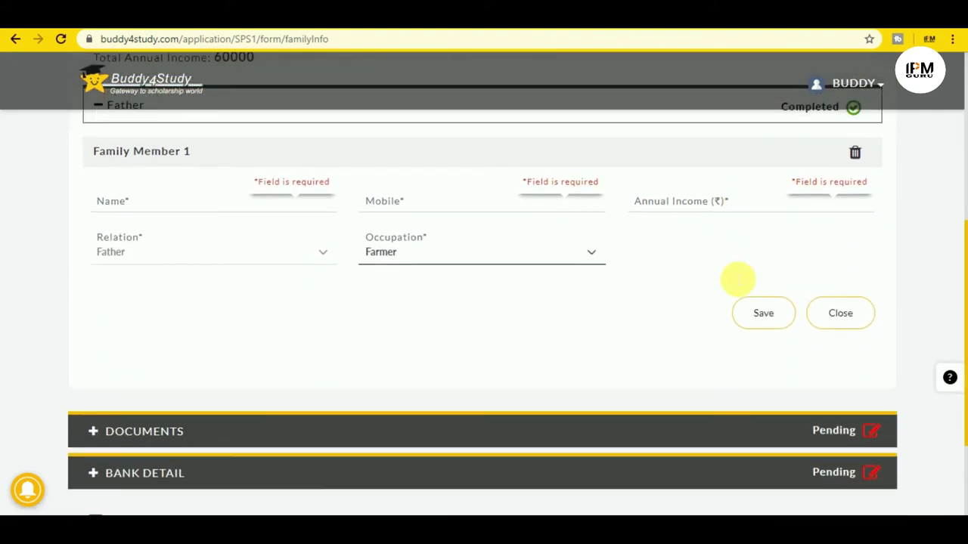
left_click(766, 318)
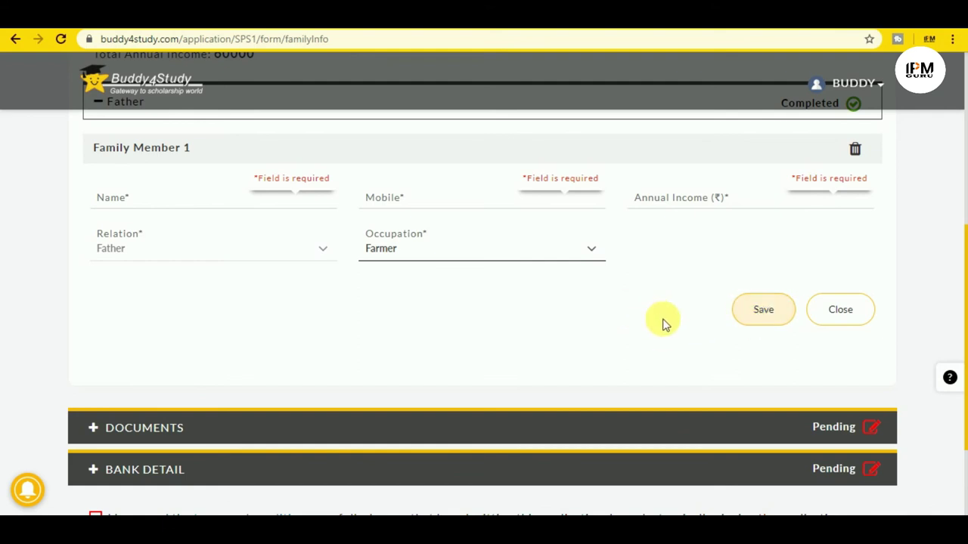
scroll(534, 323, "up", 3)
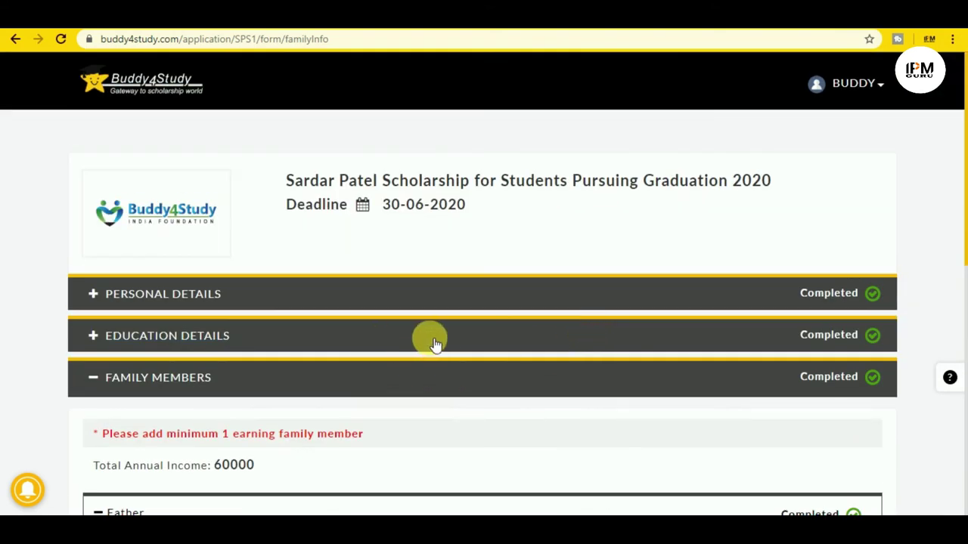
Step: Expand the Documents section of the scholarship application
scroll(431, 337, "down", 4)
scroll(511, 320, "down", 3)
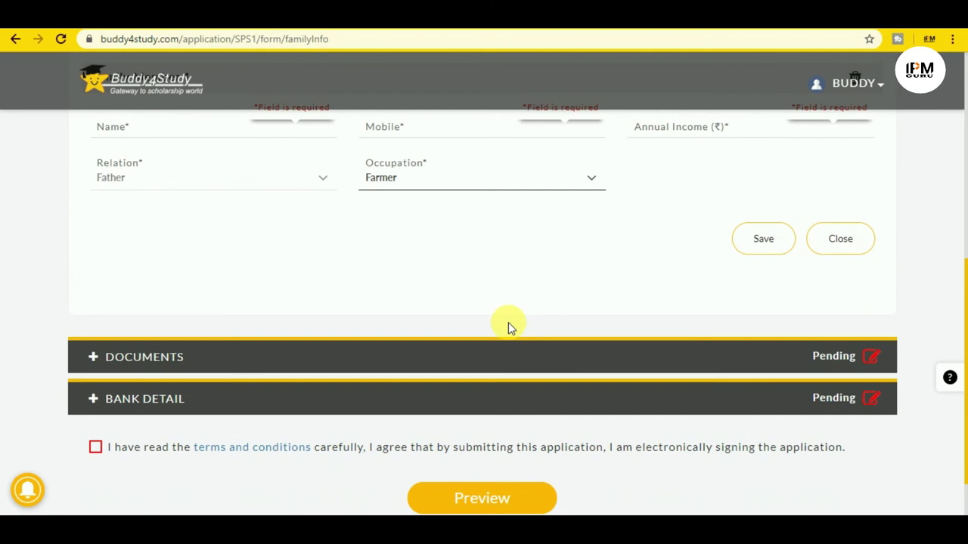
left_click(152, 361)
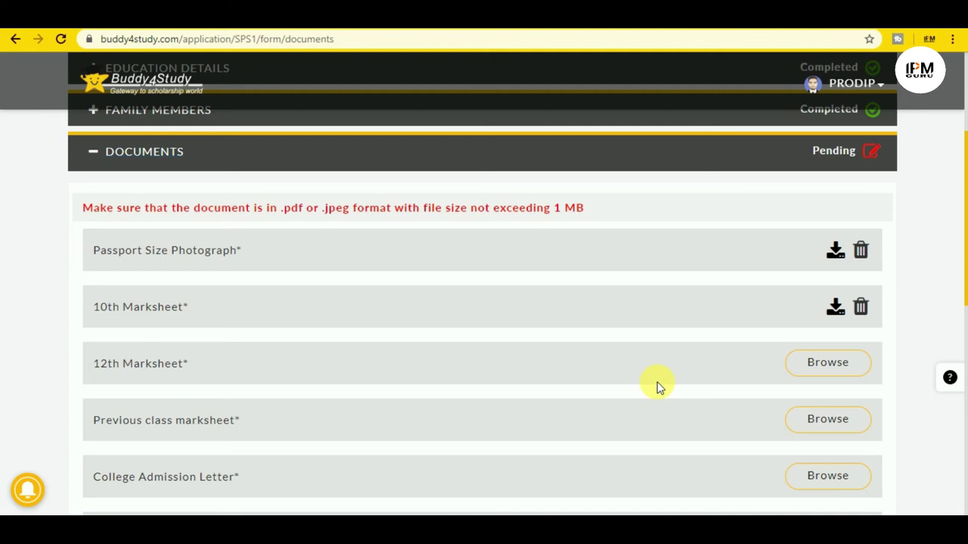
Step: Go through the document upload list, from the passport size photograph and marksheets to the student ID proof, family income proof and bank passbook
scroll(657, 384, "down", 1)
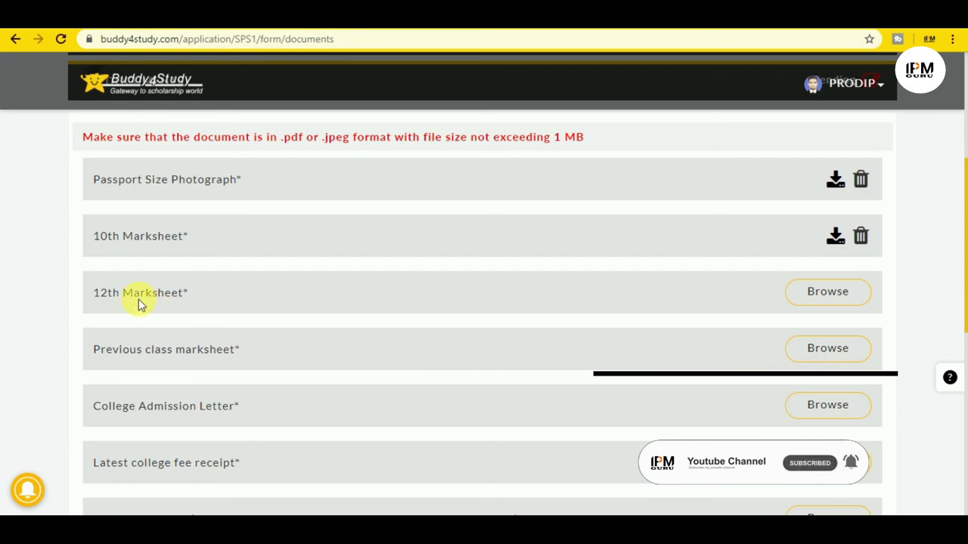
left_click(831, 299)
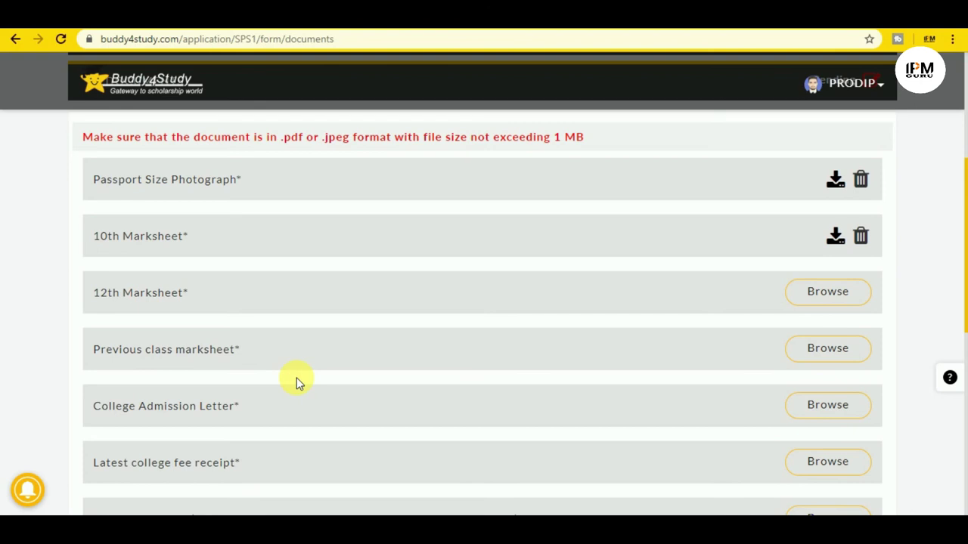
scroll(246, 281, "down", 2)
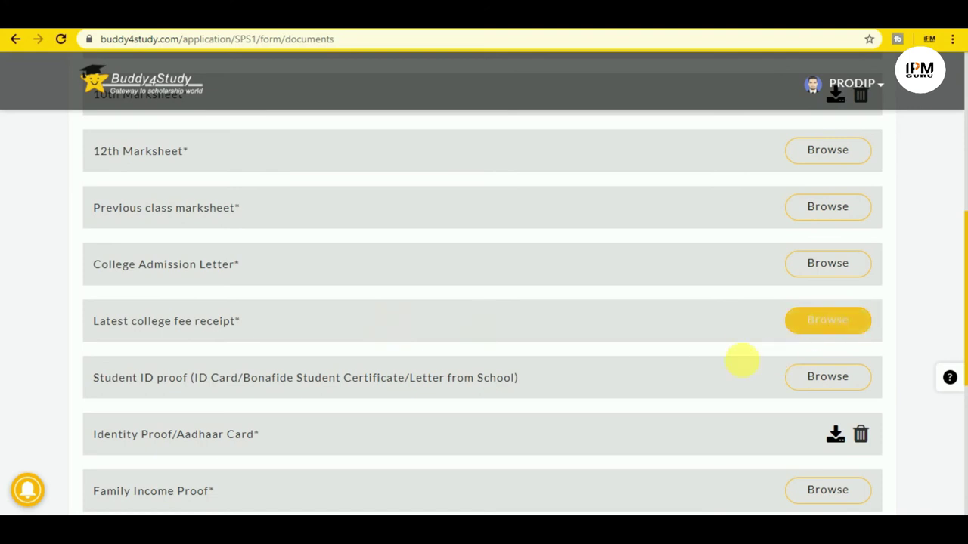
scroll(440, 382, "down", 1)
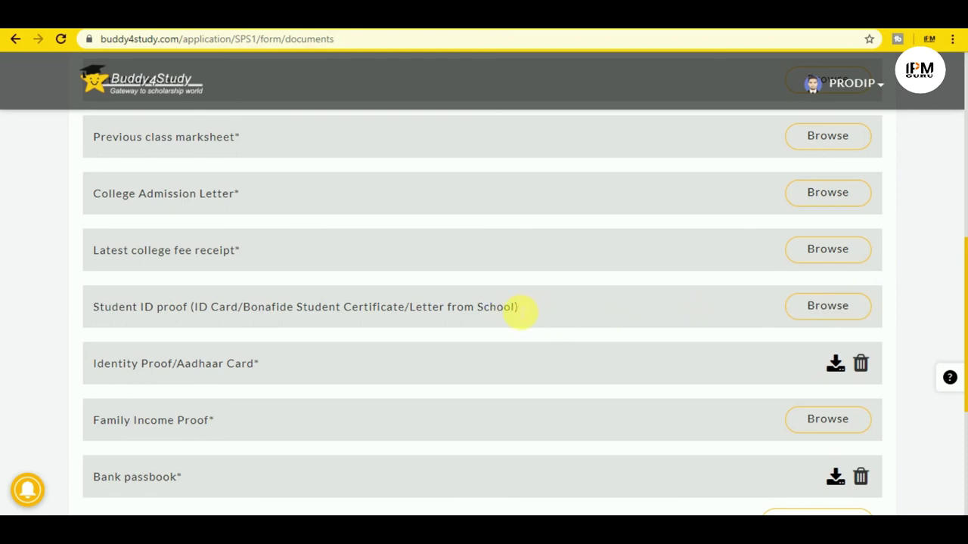
scroll(262, 281, "up", 1)
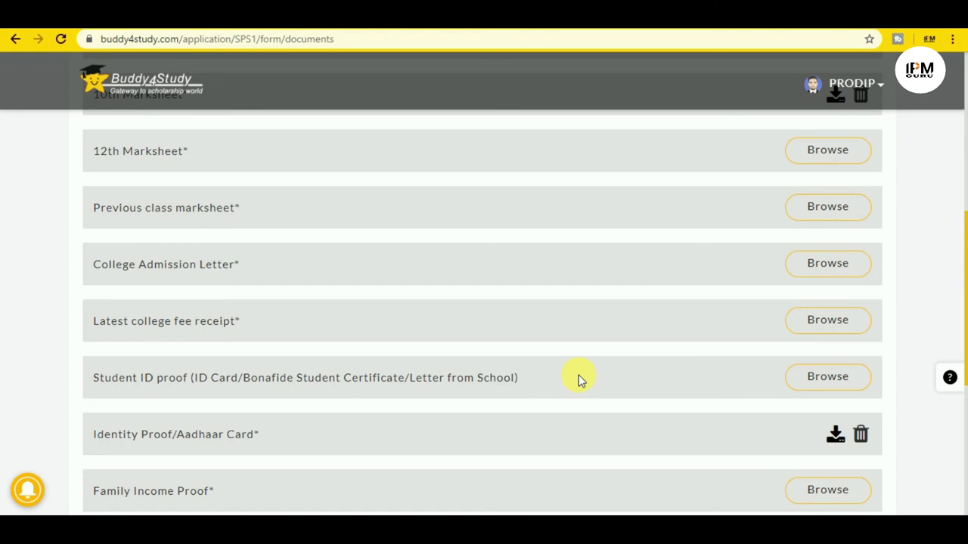
scroll(585, 351, "down", 2)
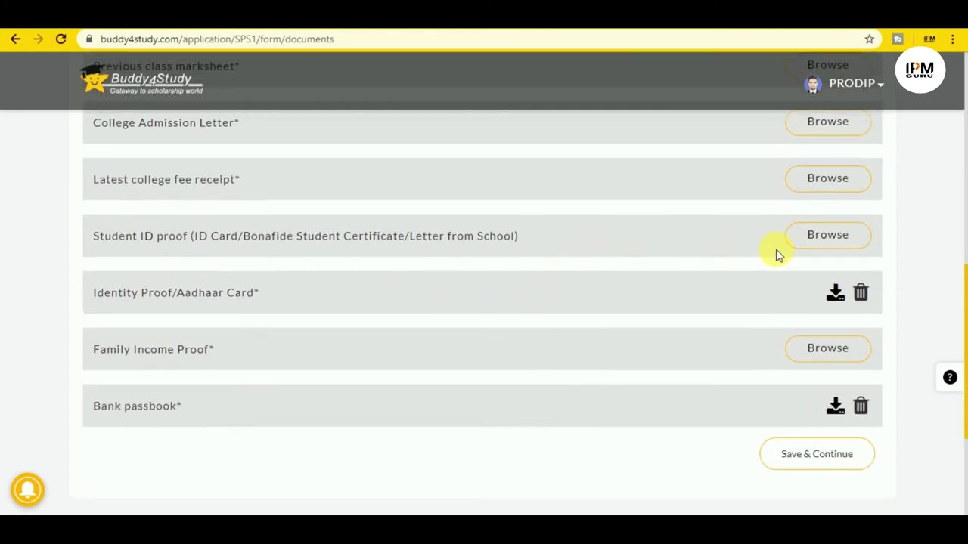
left_click(807, 247)
scroll(687, 353, "up", 10)
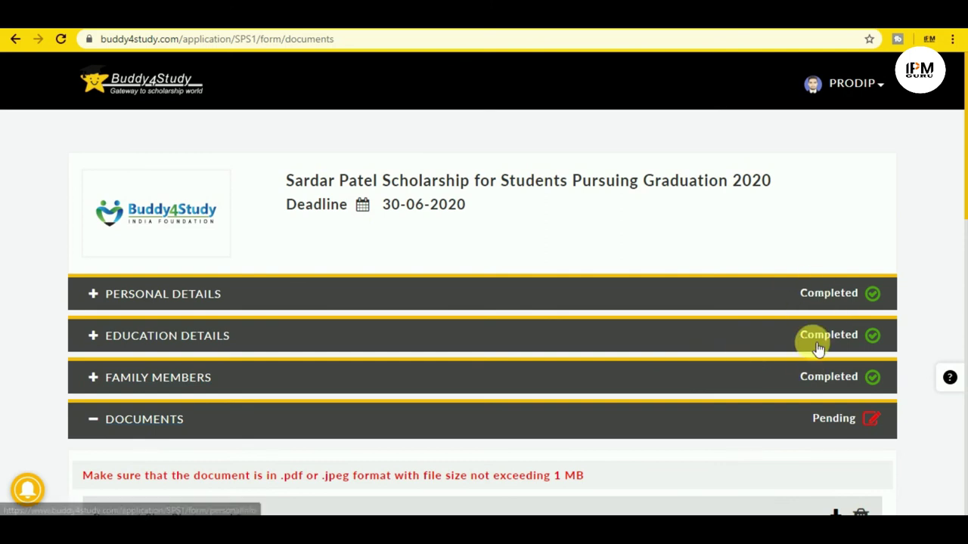
scroll(773, 333, "down", 3)
scroll(773, 333, "down", 2)
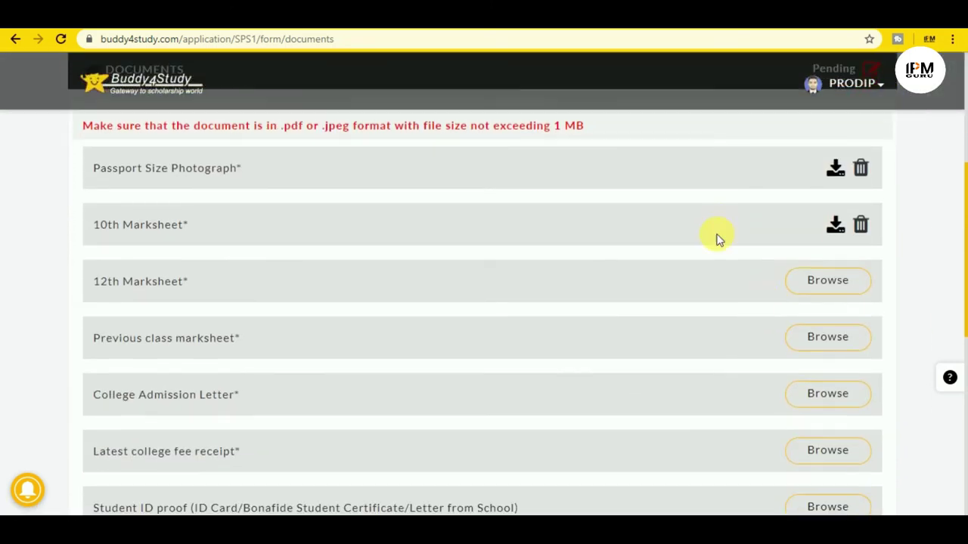
scroll(549, 370, "down", 3)
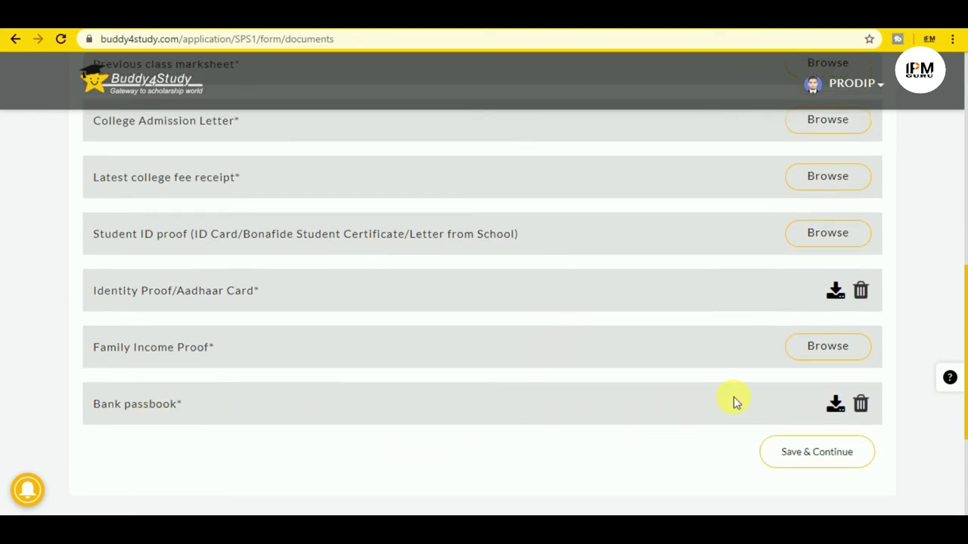
Step: Expand the Bank Detail section and add a blank bank detail entry
scroll(737, 399, "down", 2)
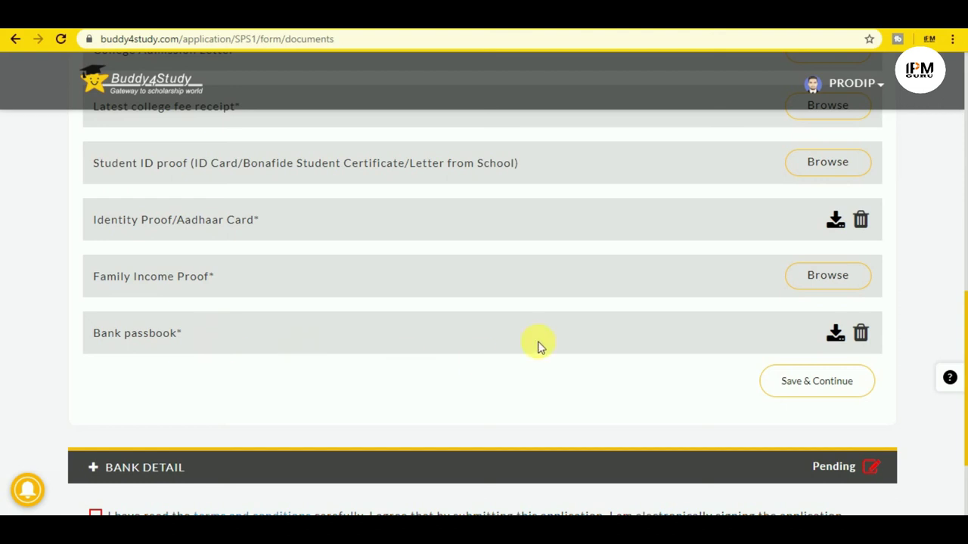
scroll(759, 337, "down", 2)
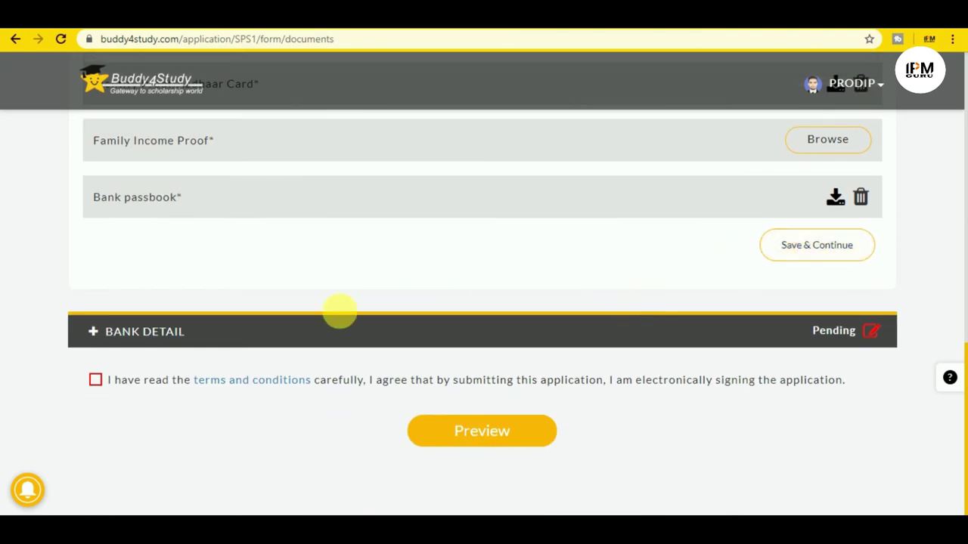
left_click(140, 337)
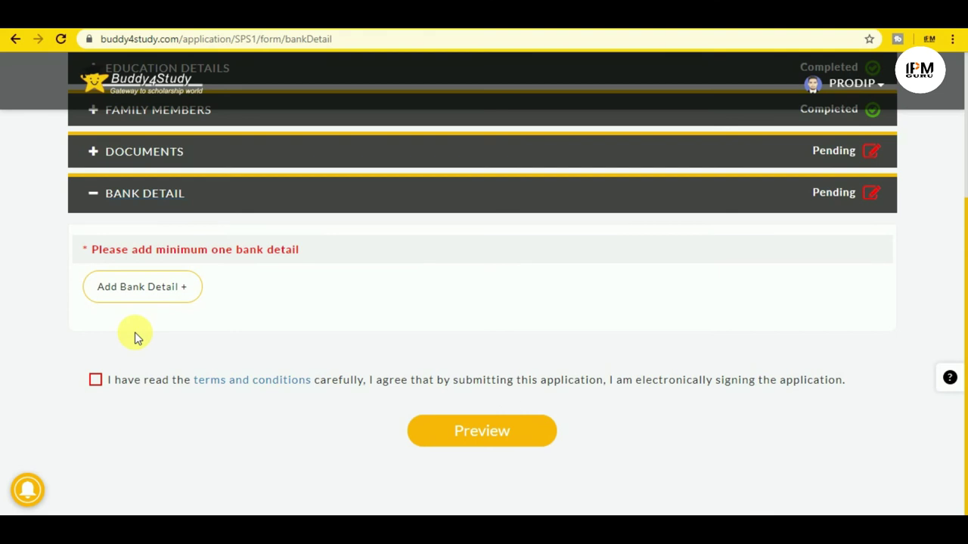
left_click(171, 288)
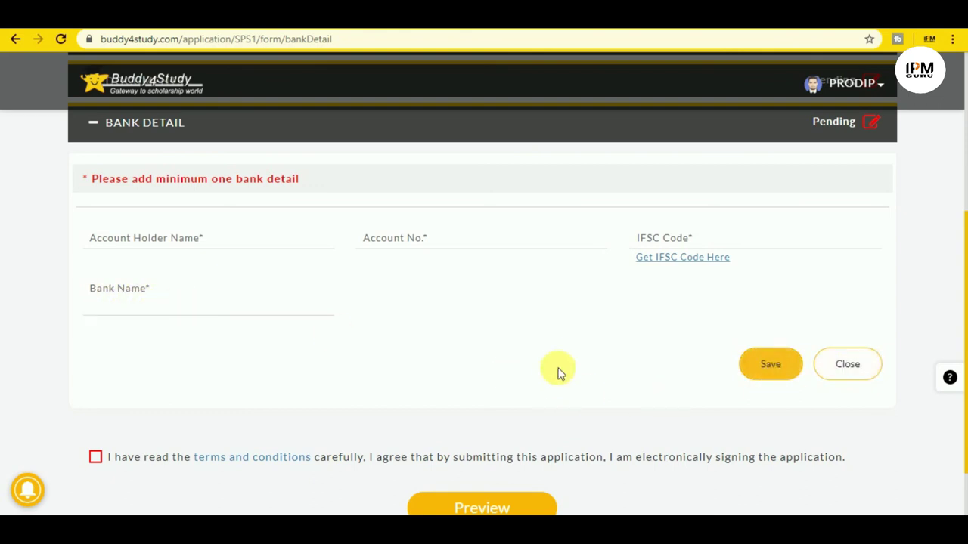
Step: Agree to the terms and conditions and try to preview the application
scroll(572, 335, "down", 1)
left_click(95, 380)
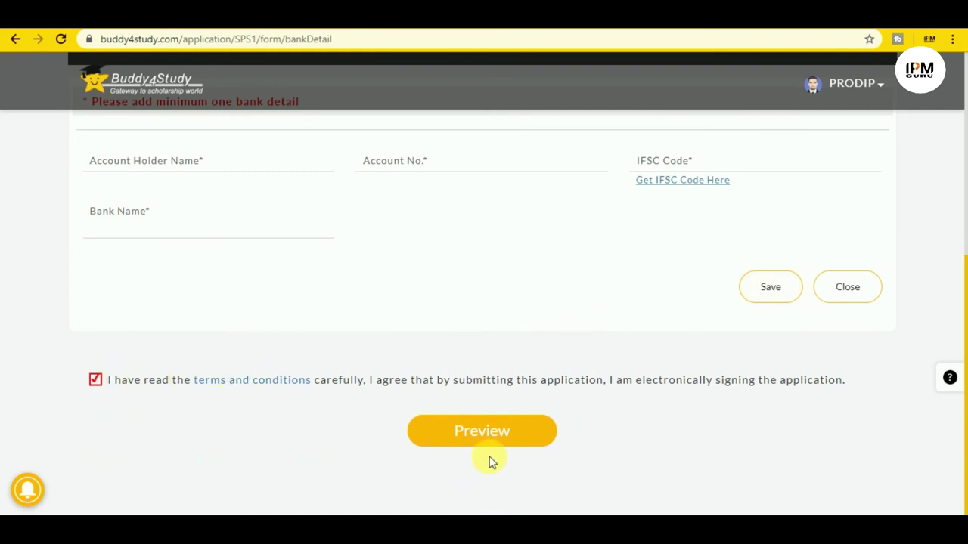
left_click(538, 441)
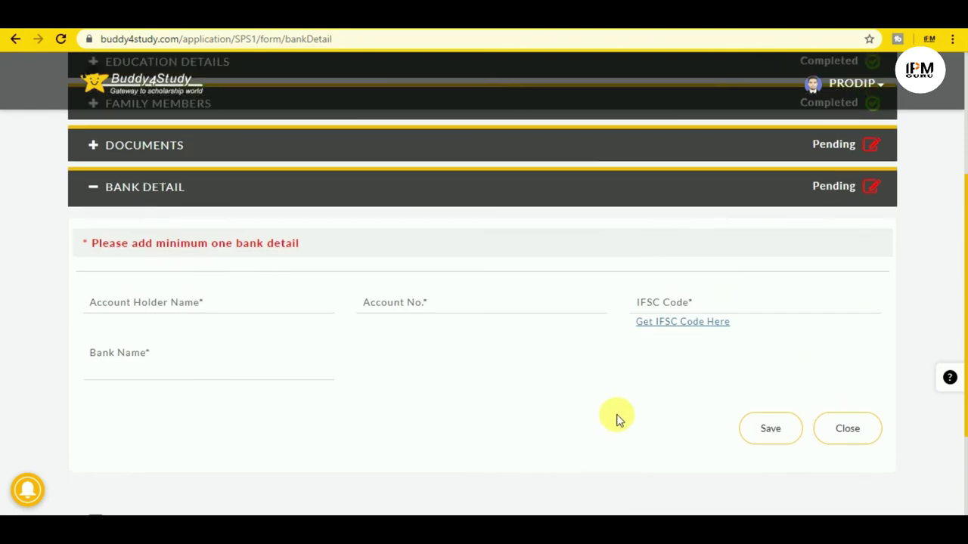